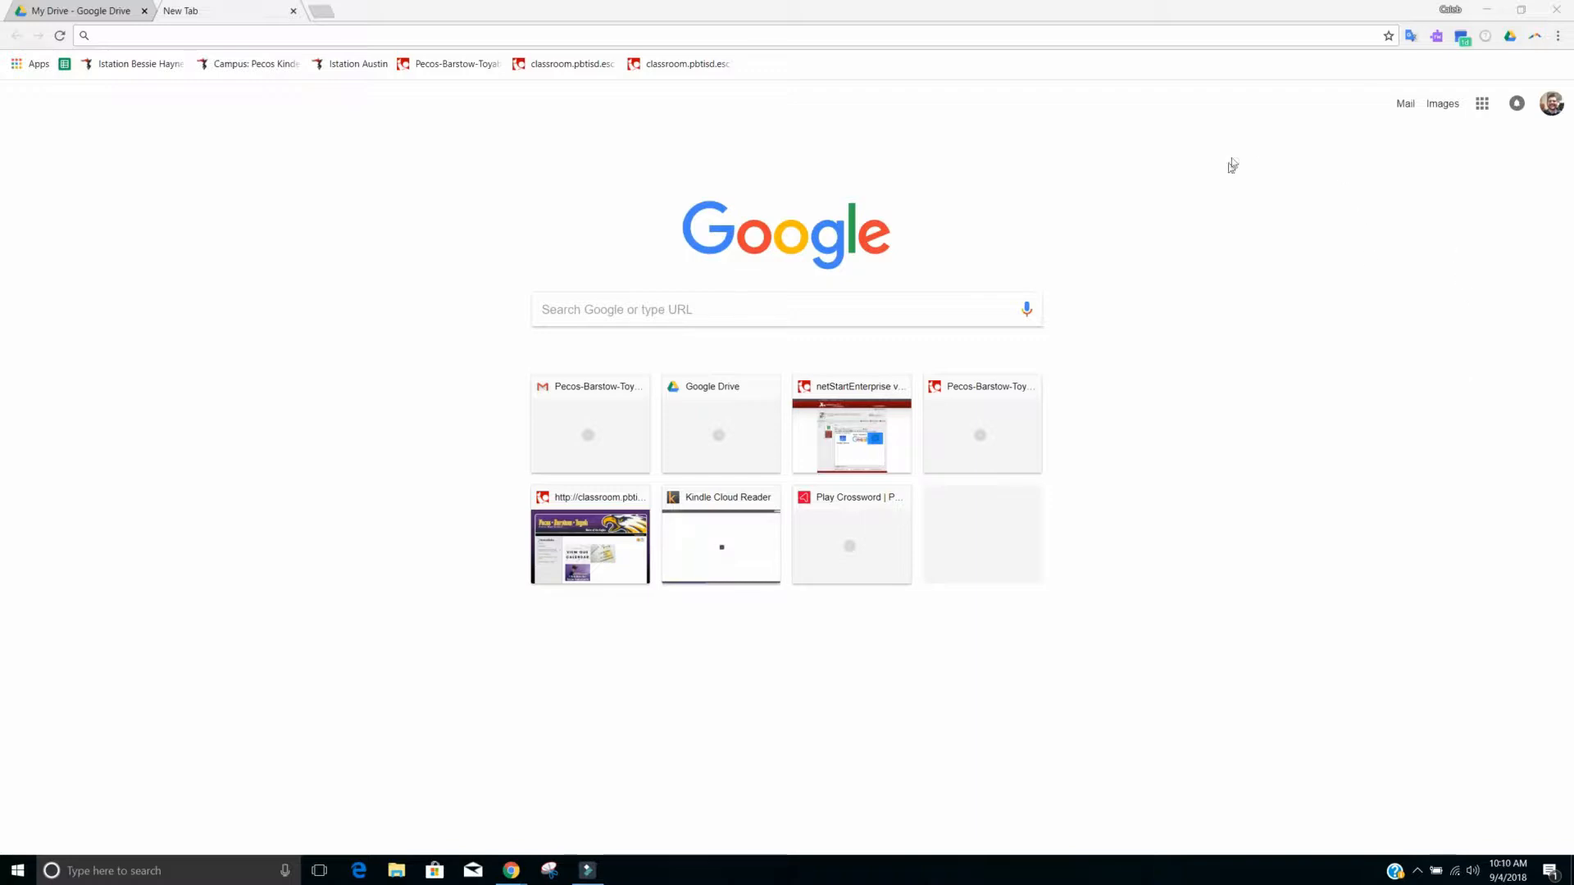
Open Google Classroom and go to the classwork of Sample Class Google 101.
click(1483, 107)
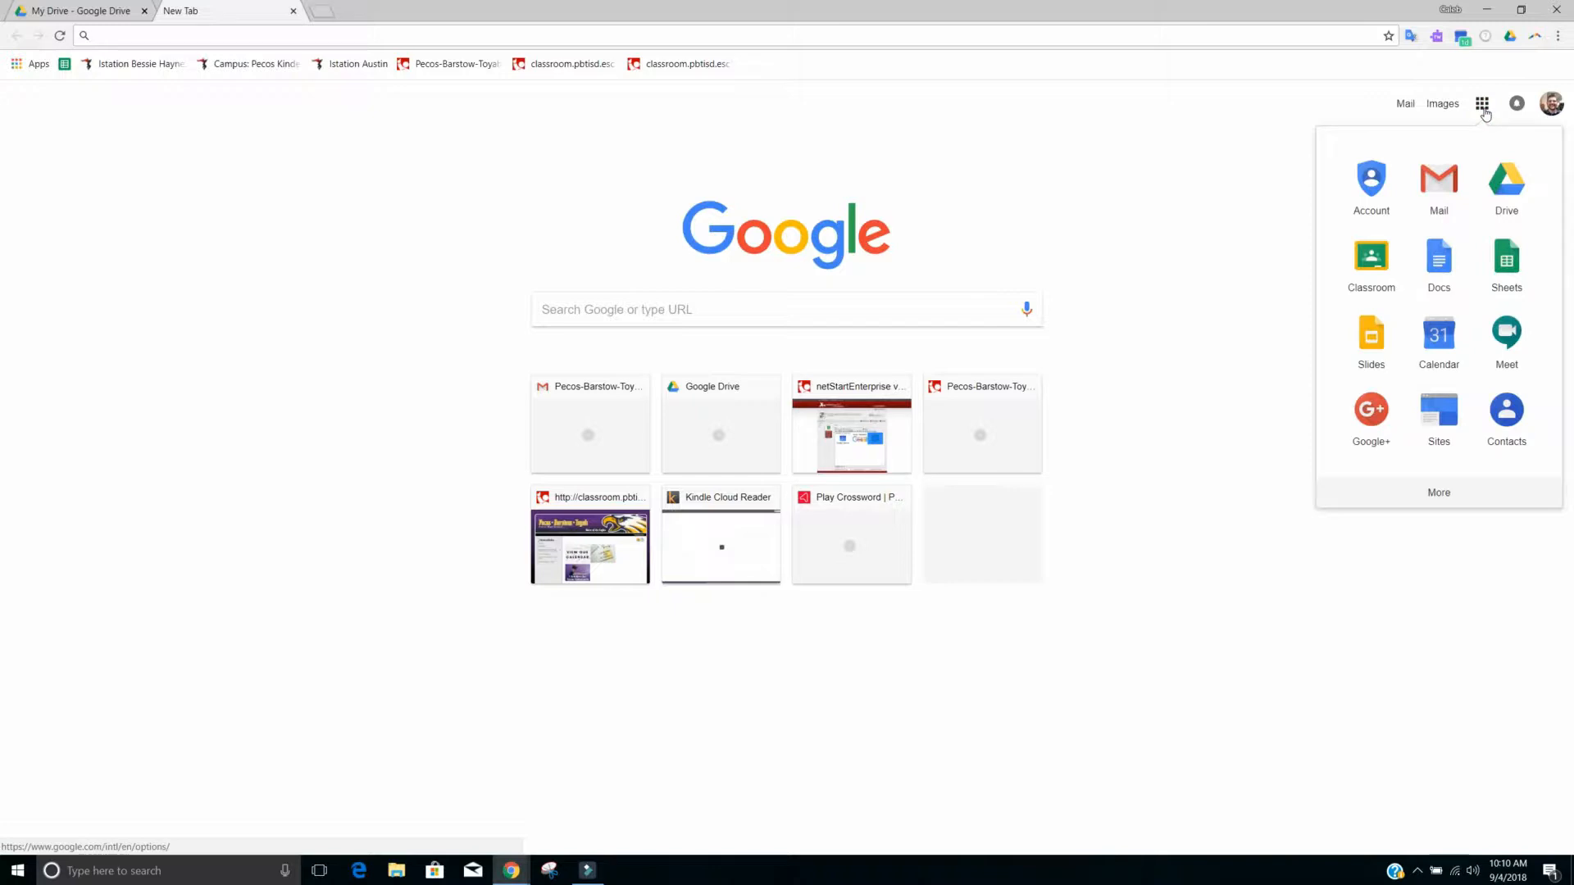
click(1369, 269)
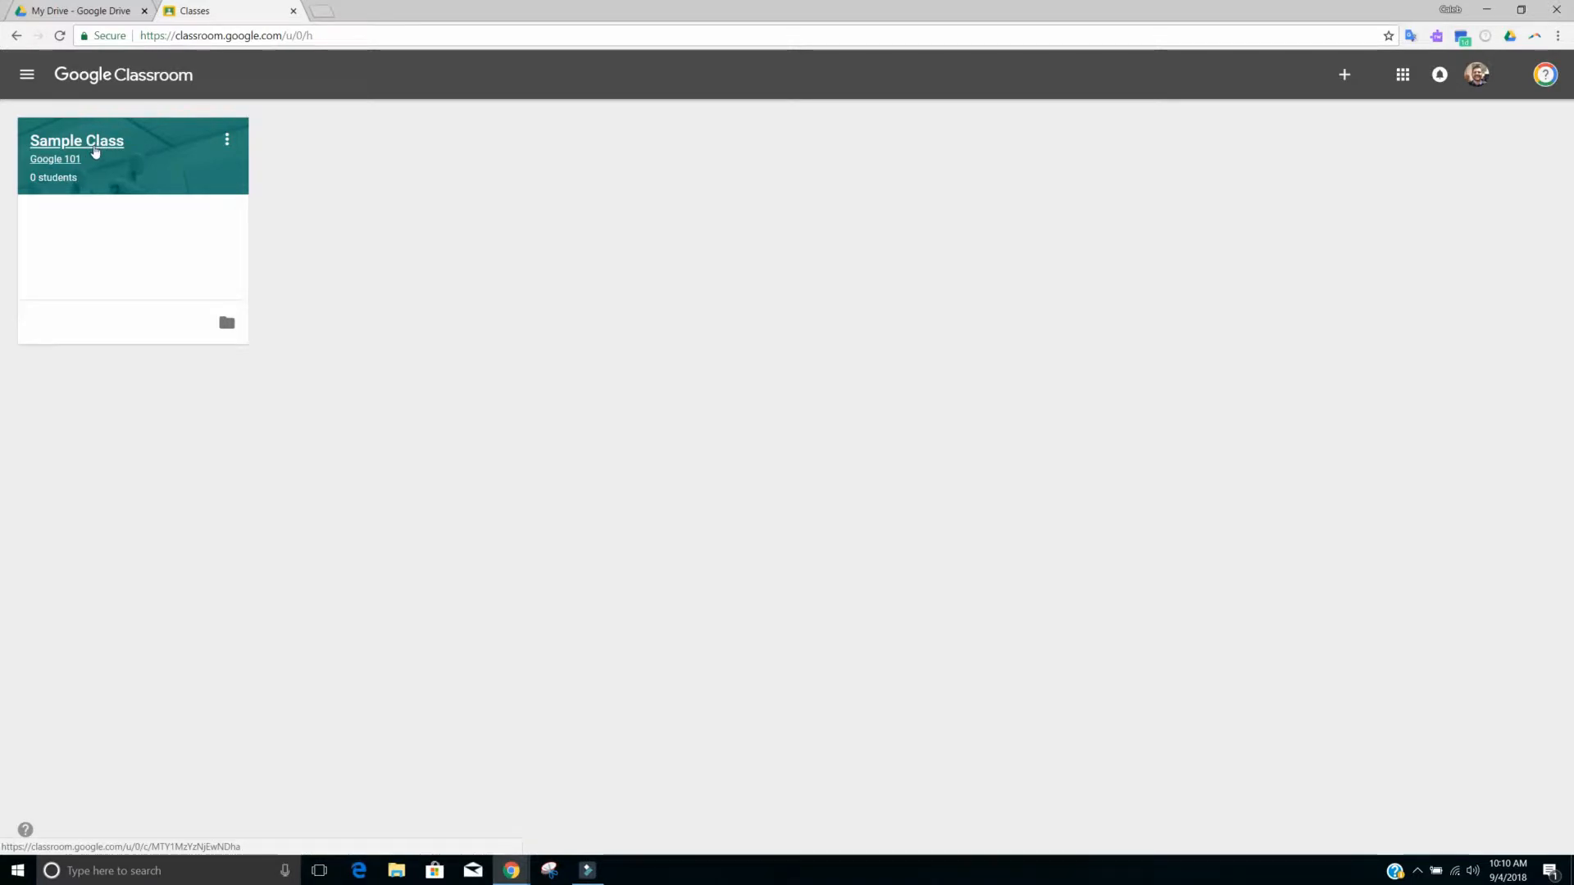
click(95, 150)
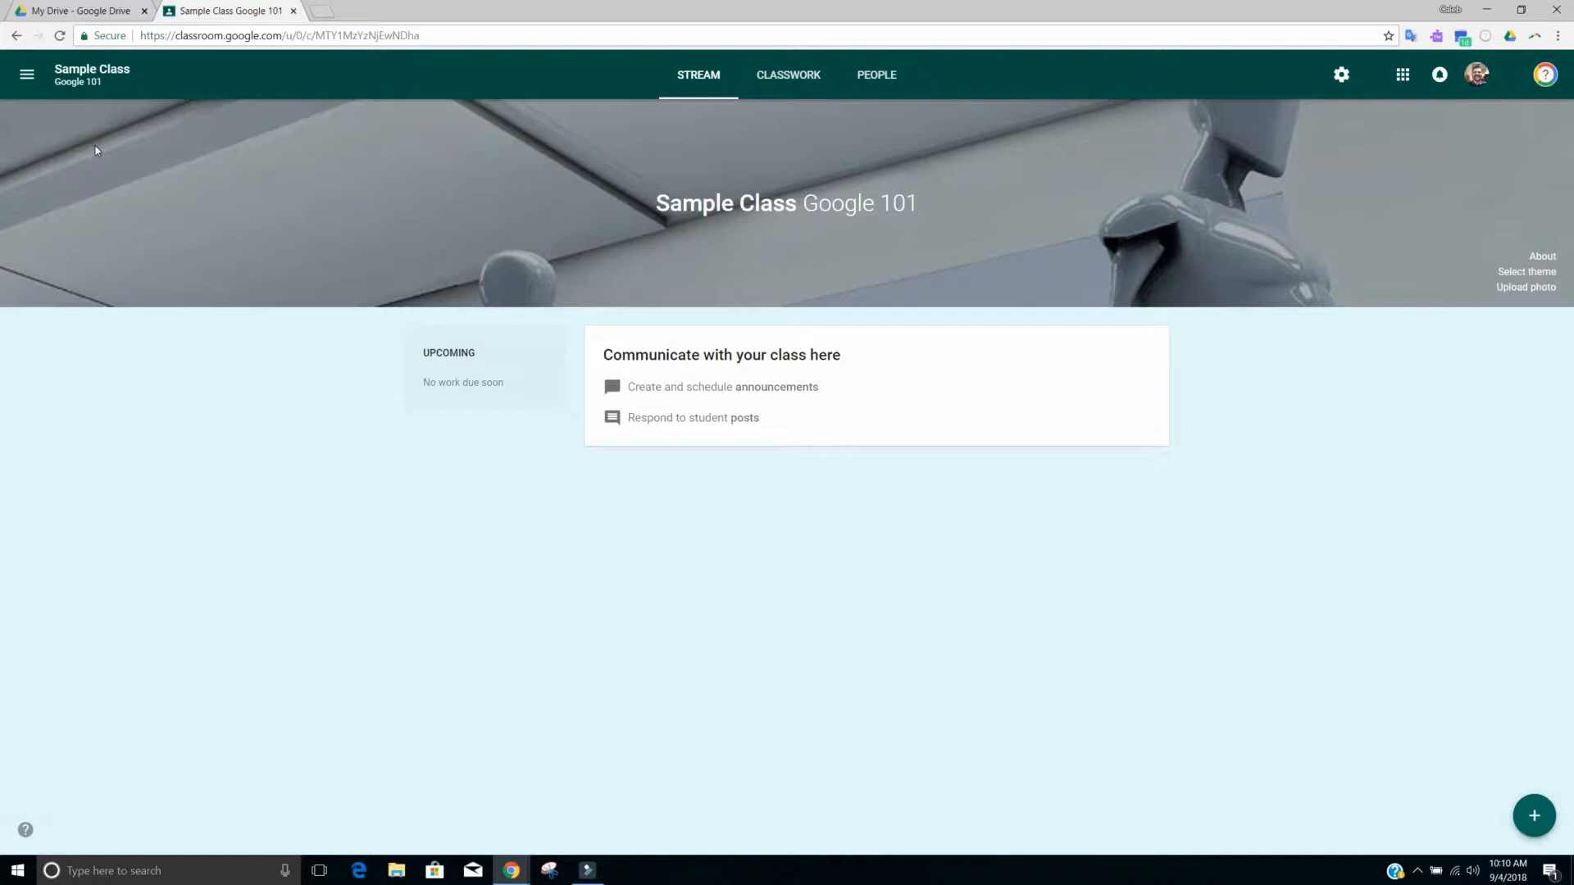
click(788, 75)
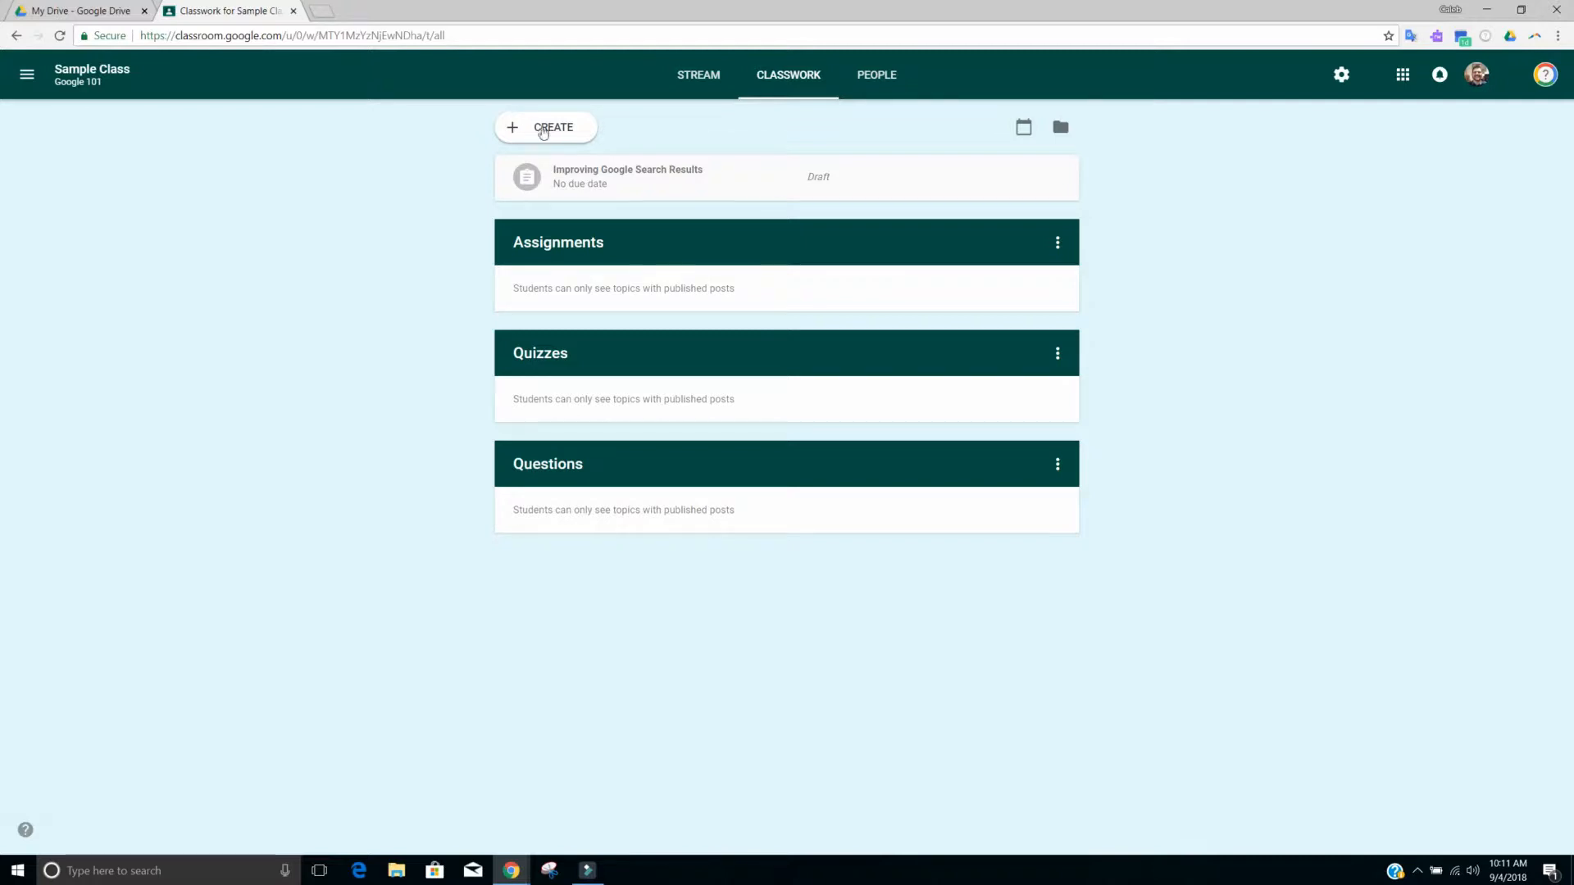
Start a new assignment for all students in Sample Class Google 101.
click(548, 129)
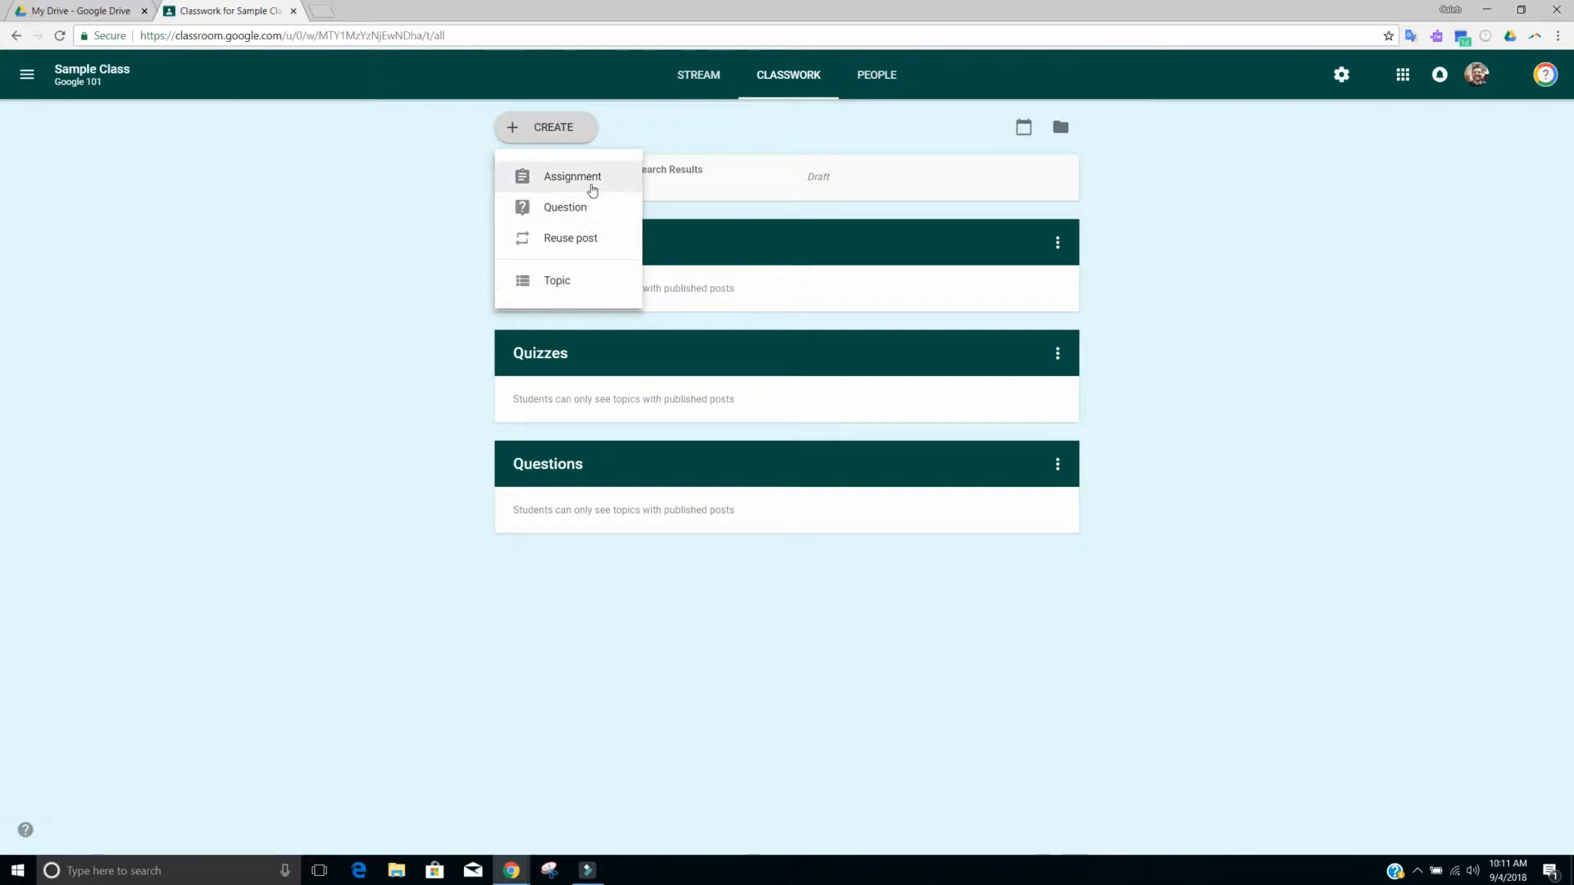
click(592, 187)
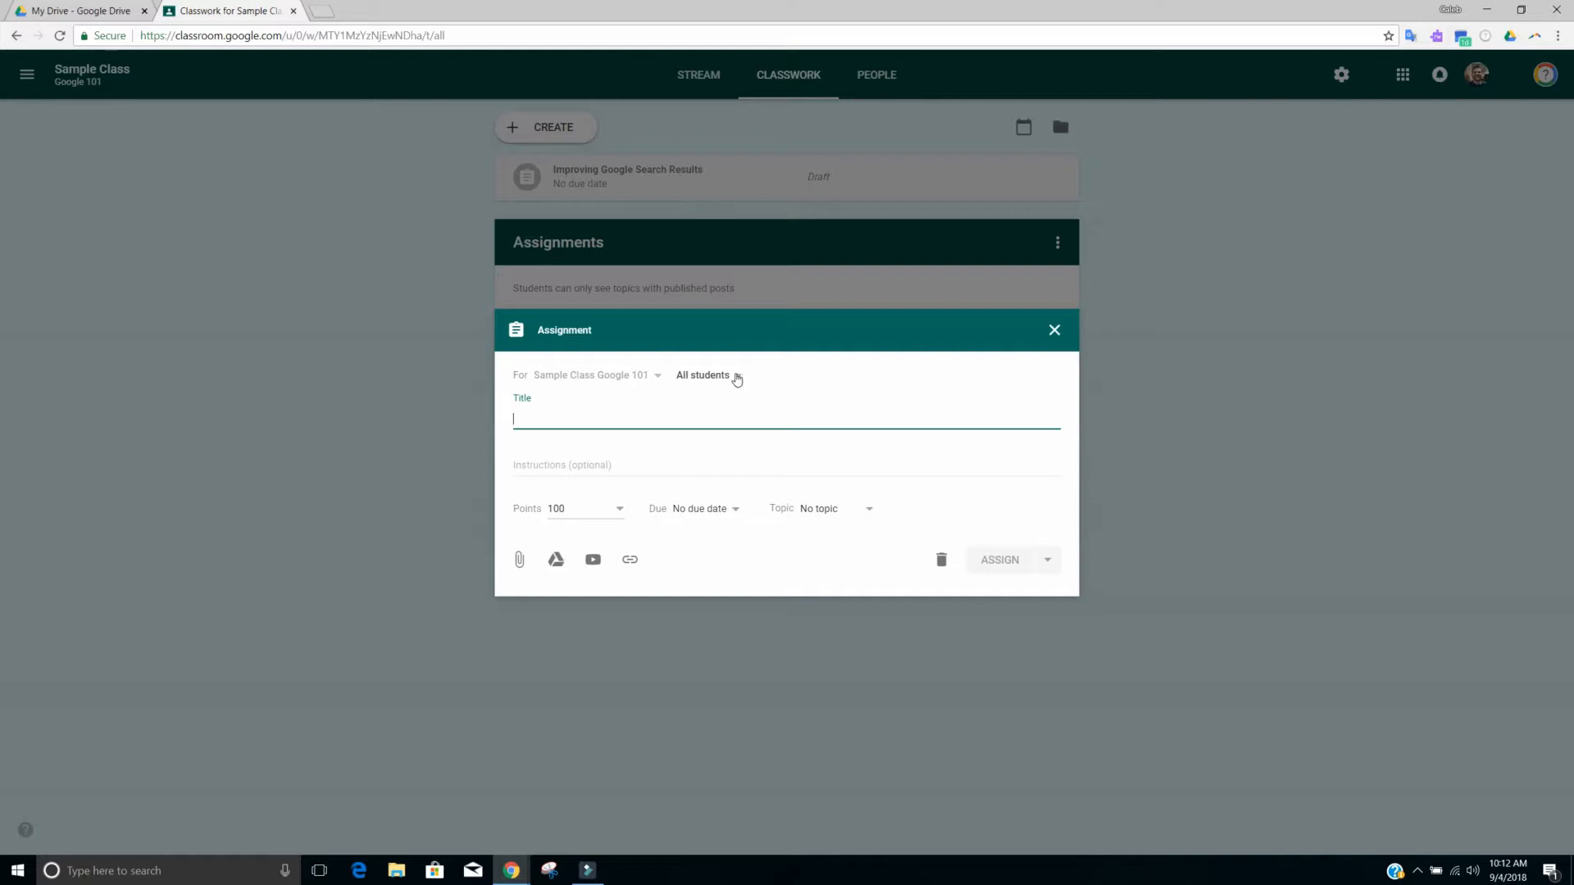
click(733, 377)
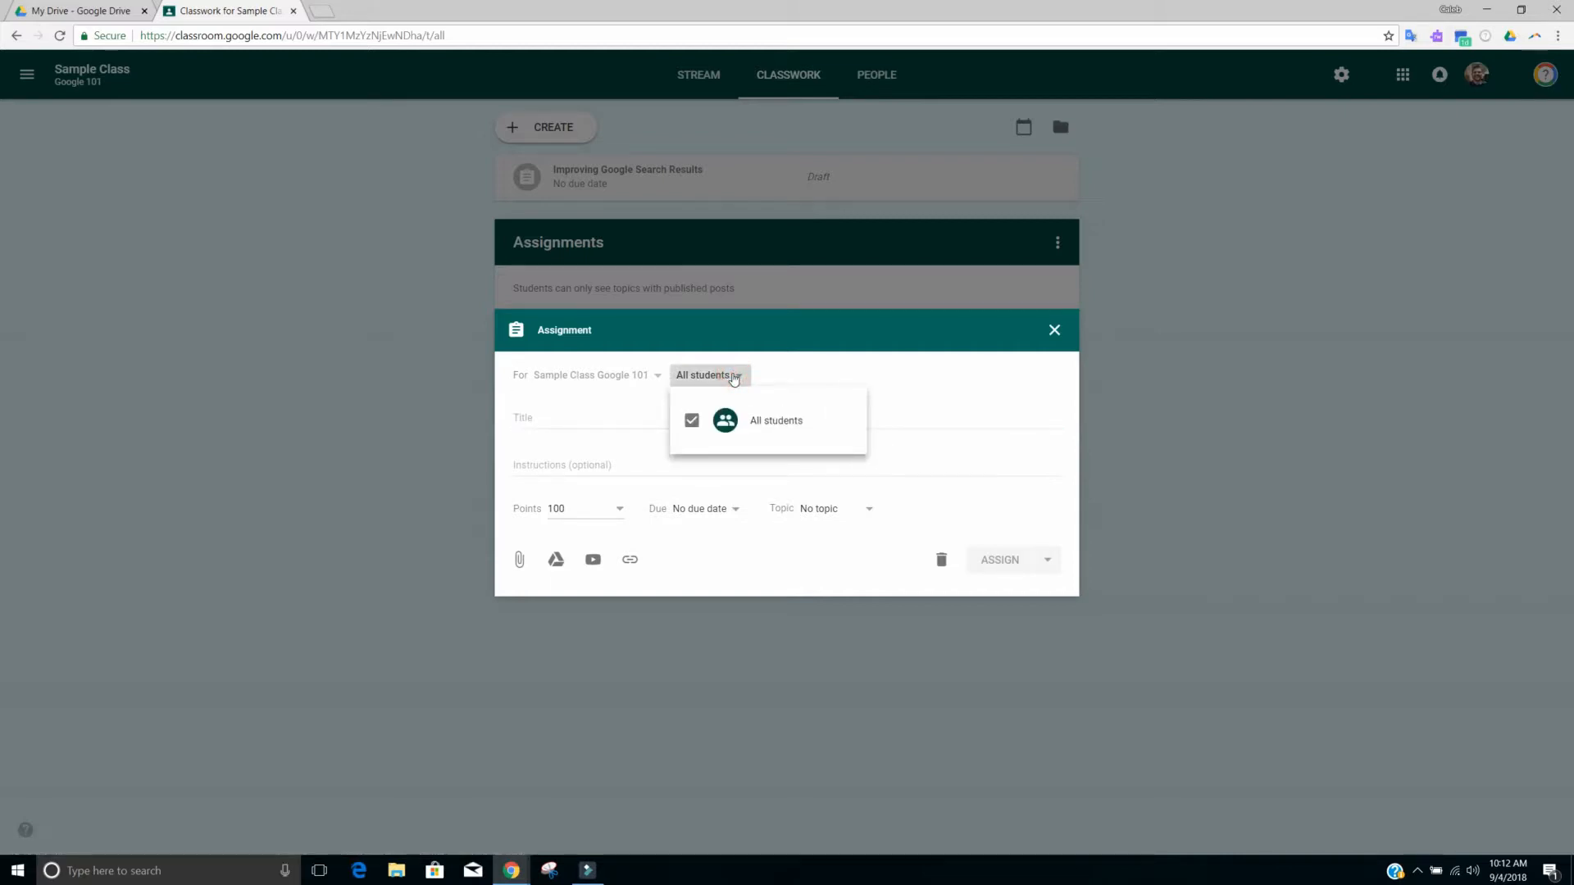
click(733, 377)
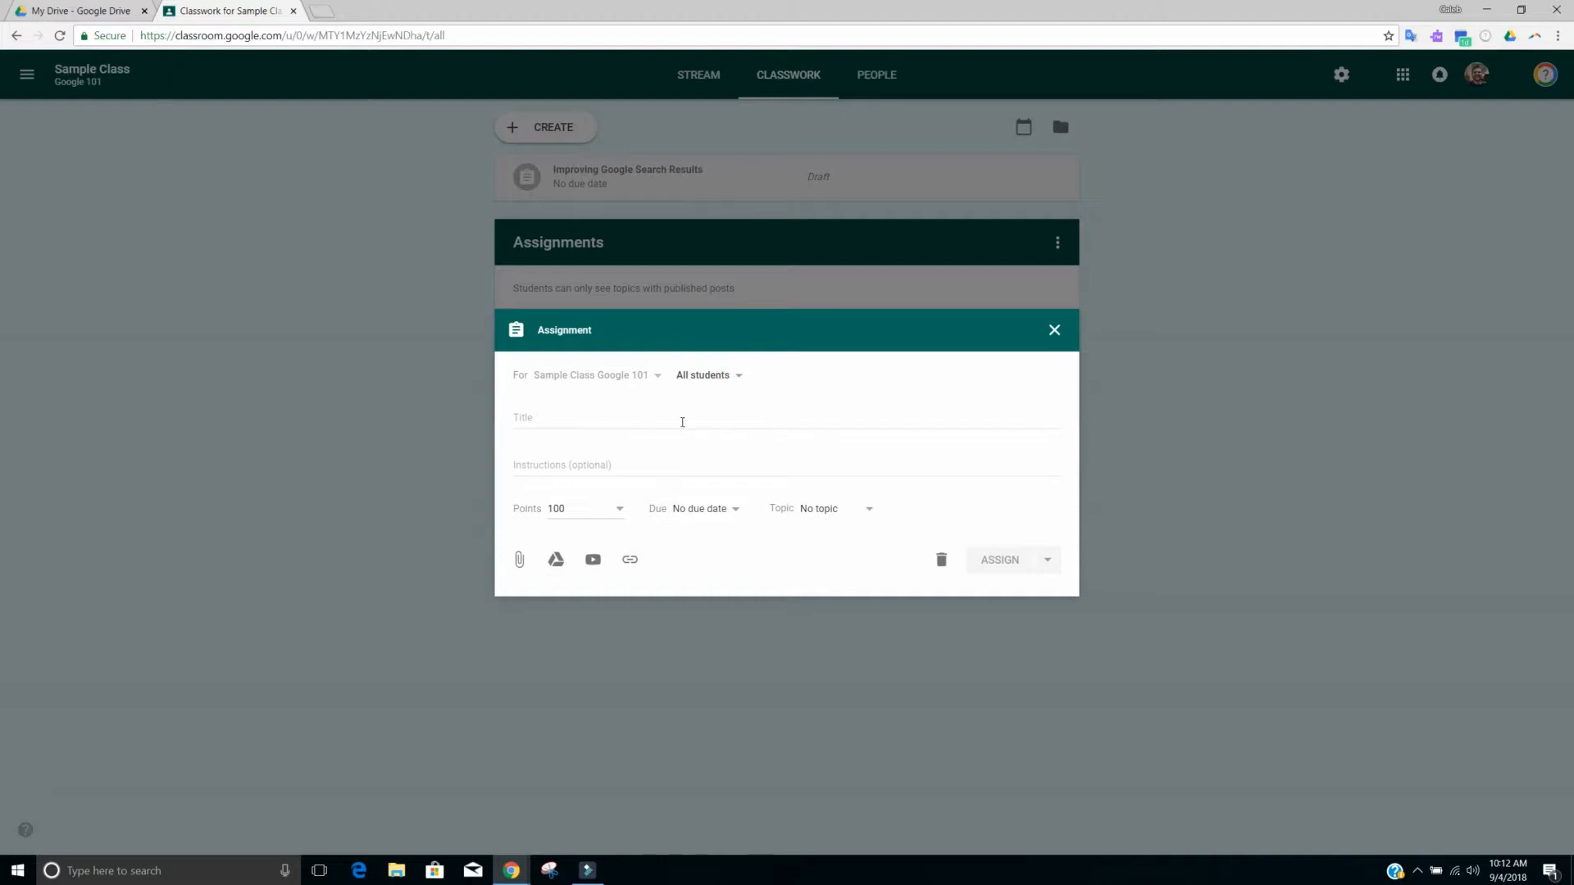
Title the assignment "How to Improve Google Search Results".
click(684, 420)
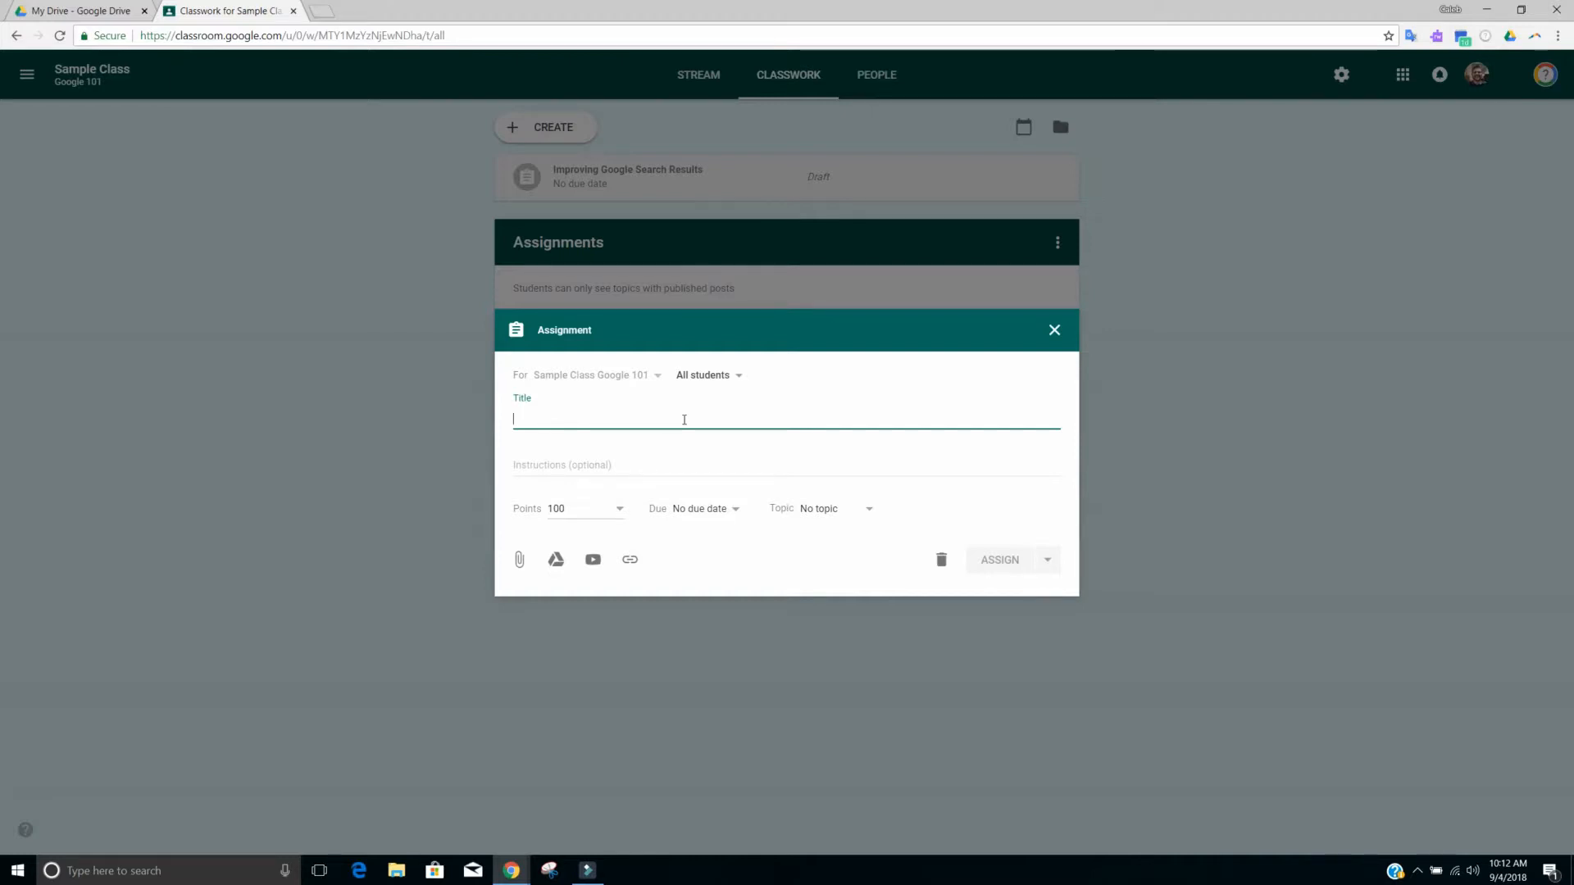
text(How)
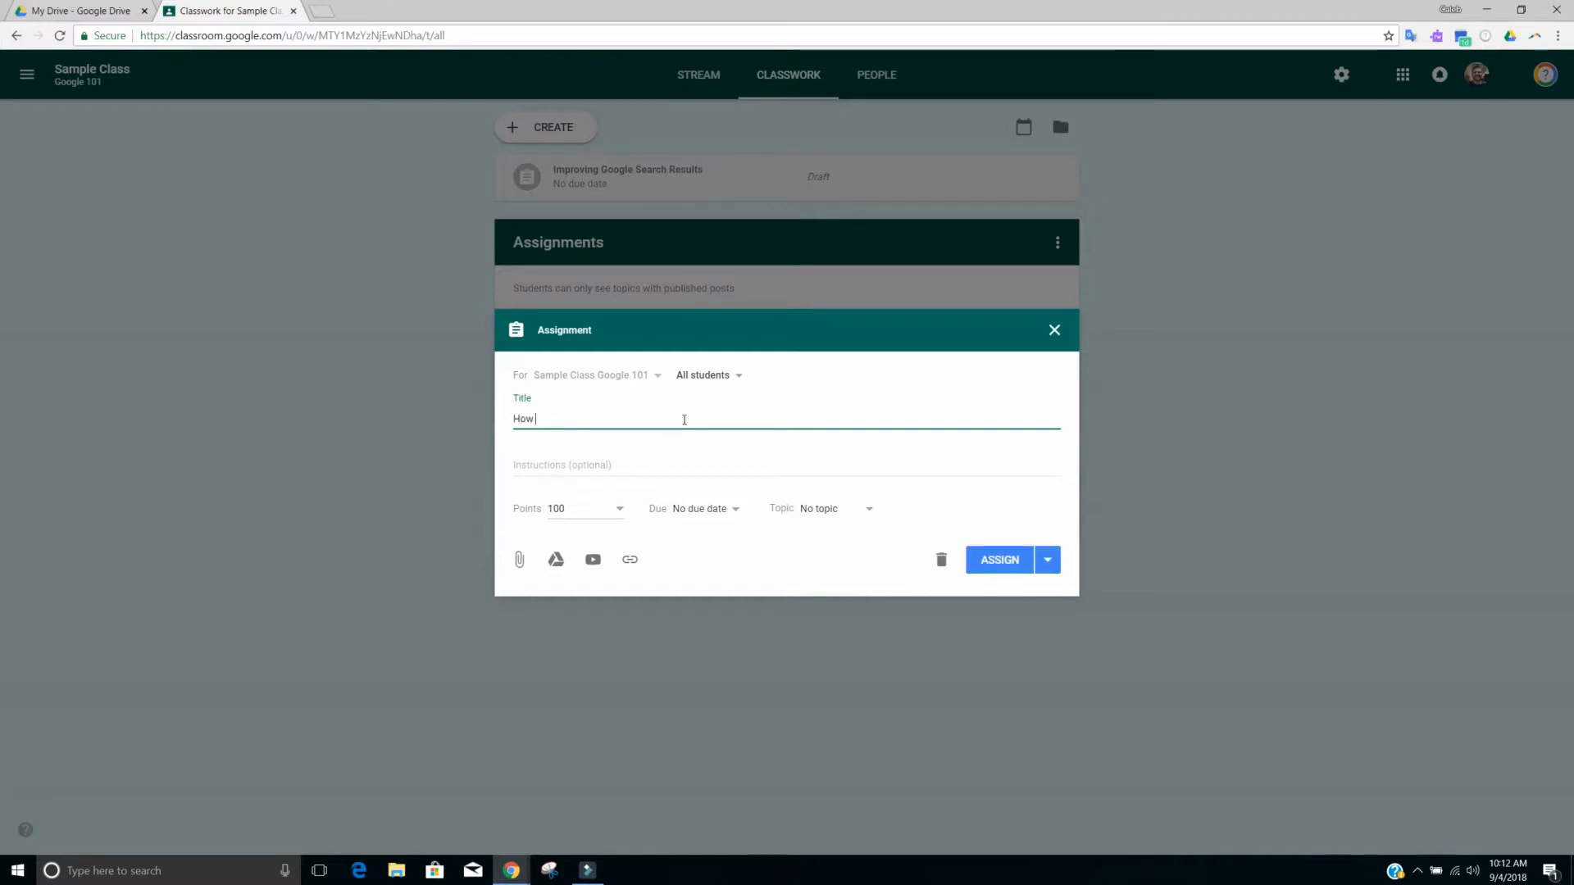
text( to Improve Google Search)
key(BackSpace)
key(BackSpace)
key(BackSpace)
key(BackSpace)
text(ch Results)
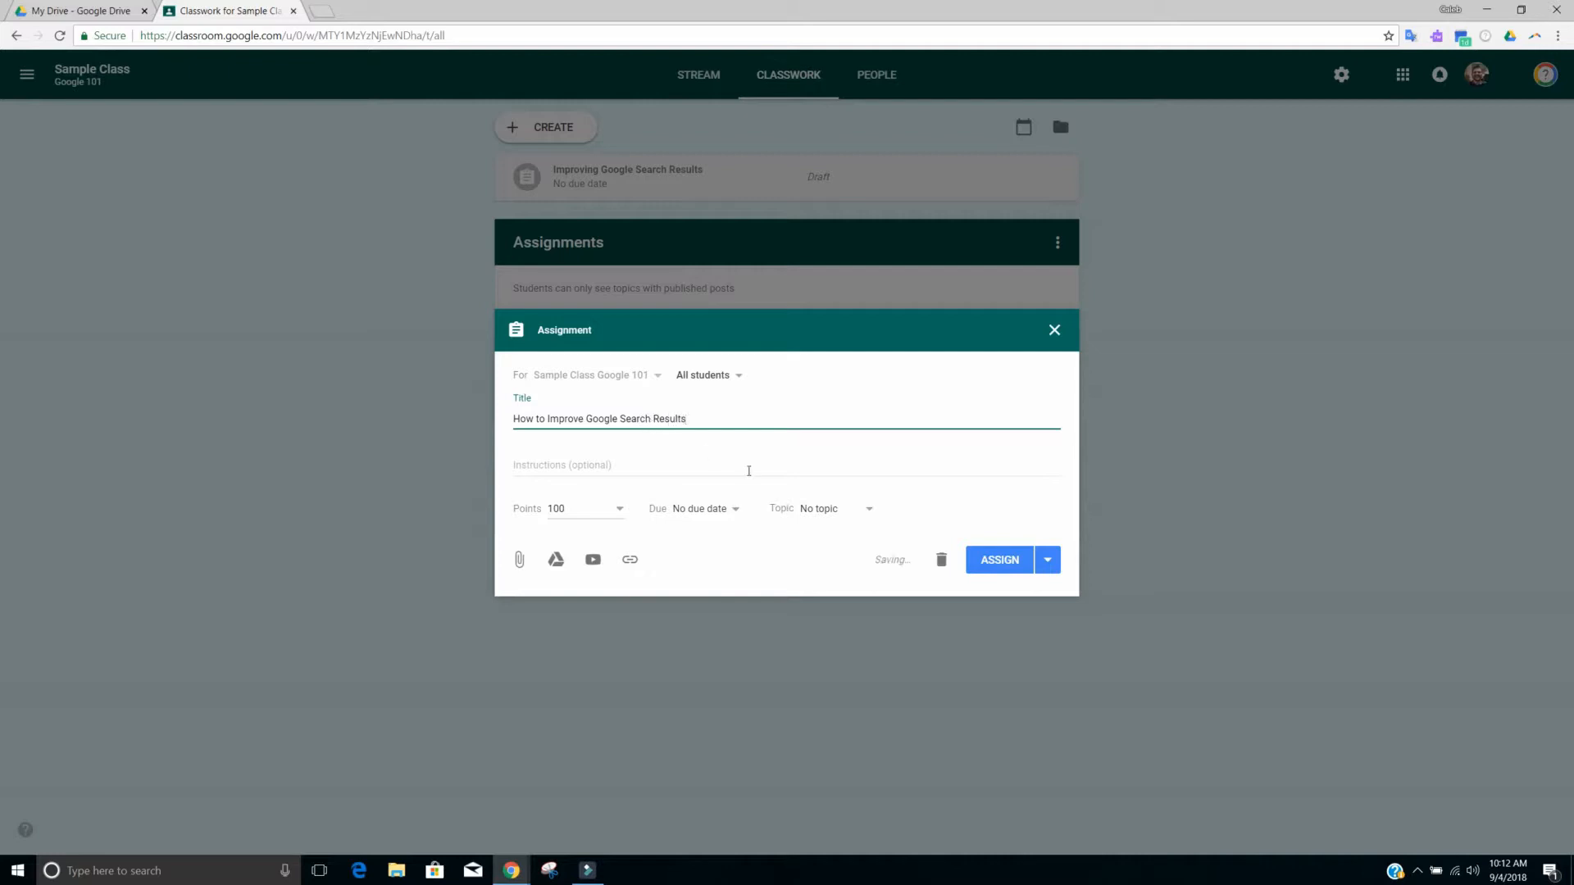
Enter the assignment instructions "Please view the attached video and submit a document describing the 10 tips listed.".
click(621, 469)
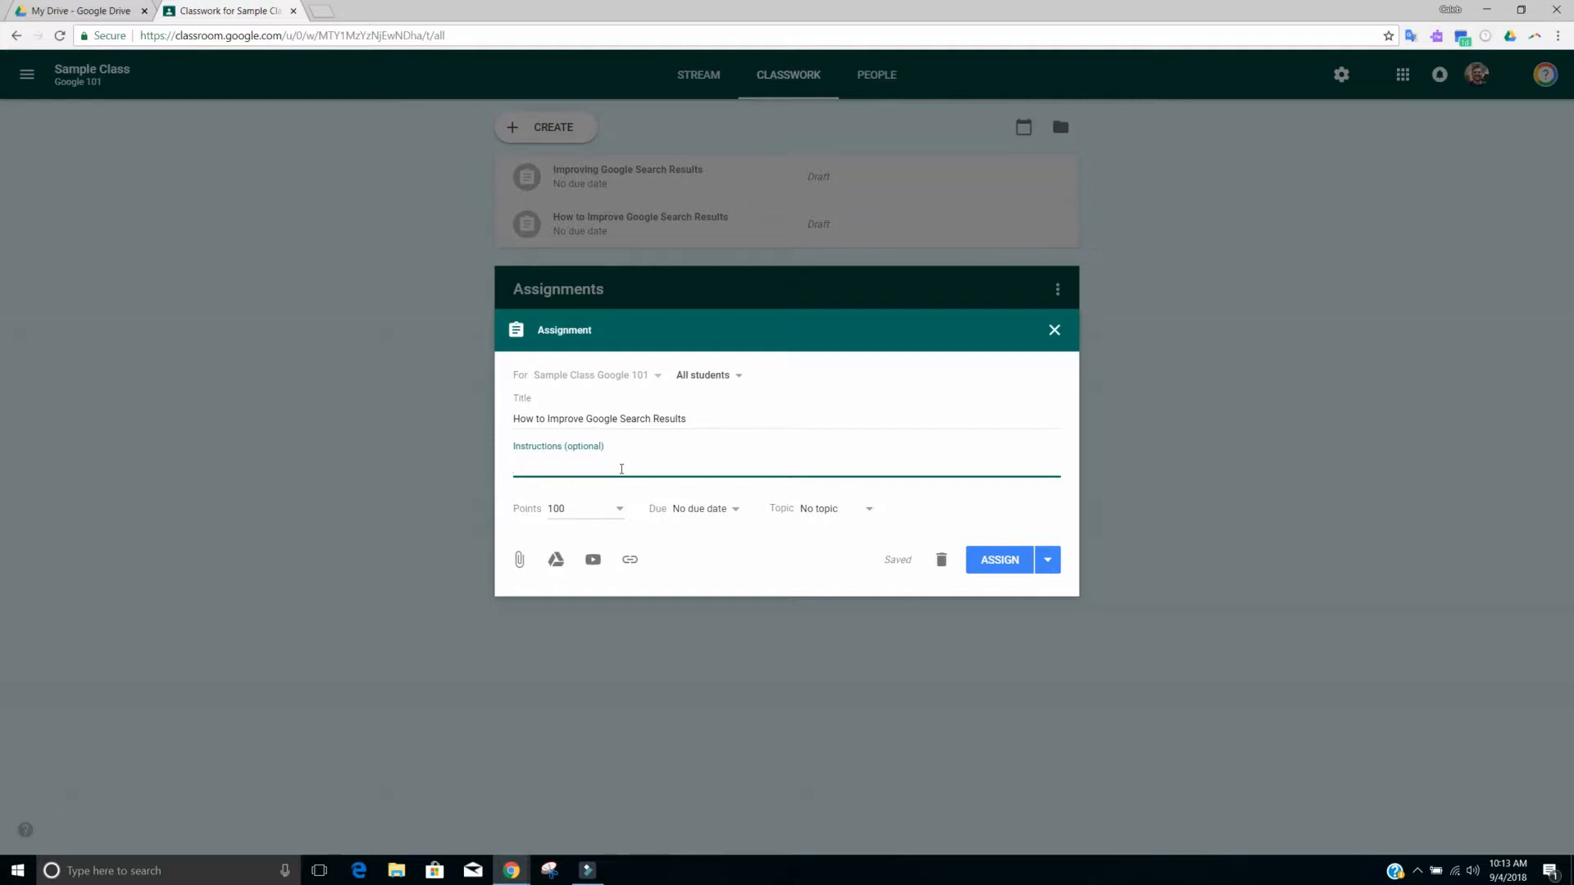
text(Please V)
text(iew the at)
text(ta)
text(ache)
text(d video)
text( and sub)
text(mit a doc)
text(umen)
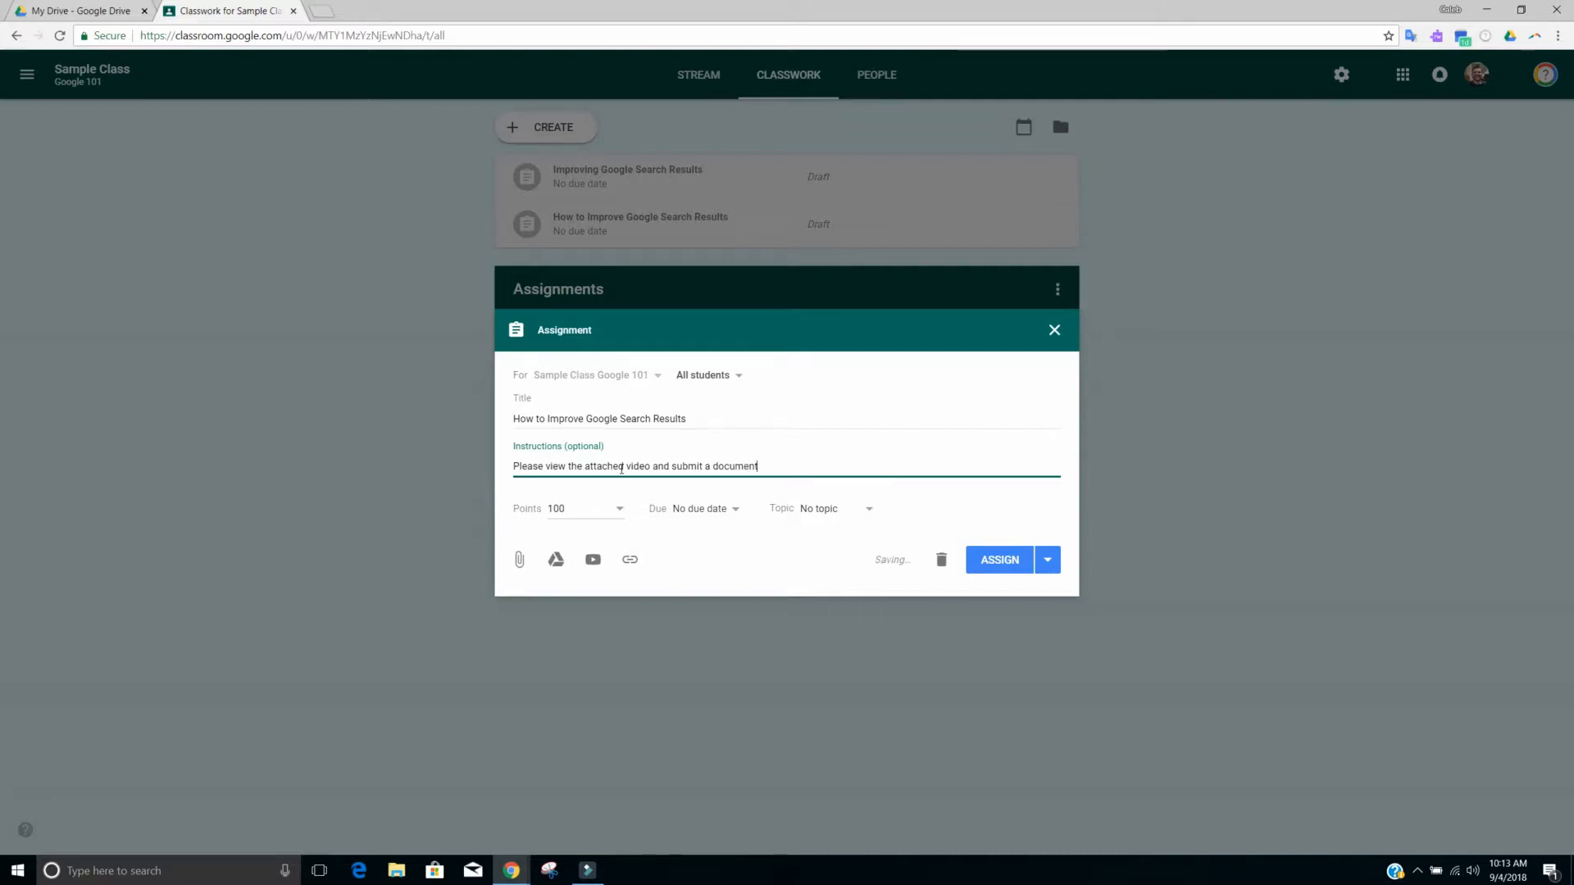
text(t describing the 10 tim)
key(BackSpace)
text(ps listed.)
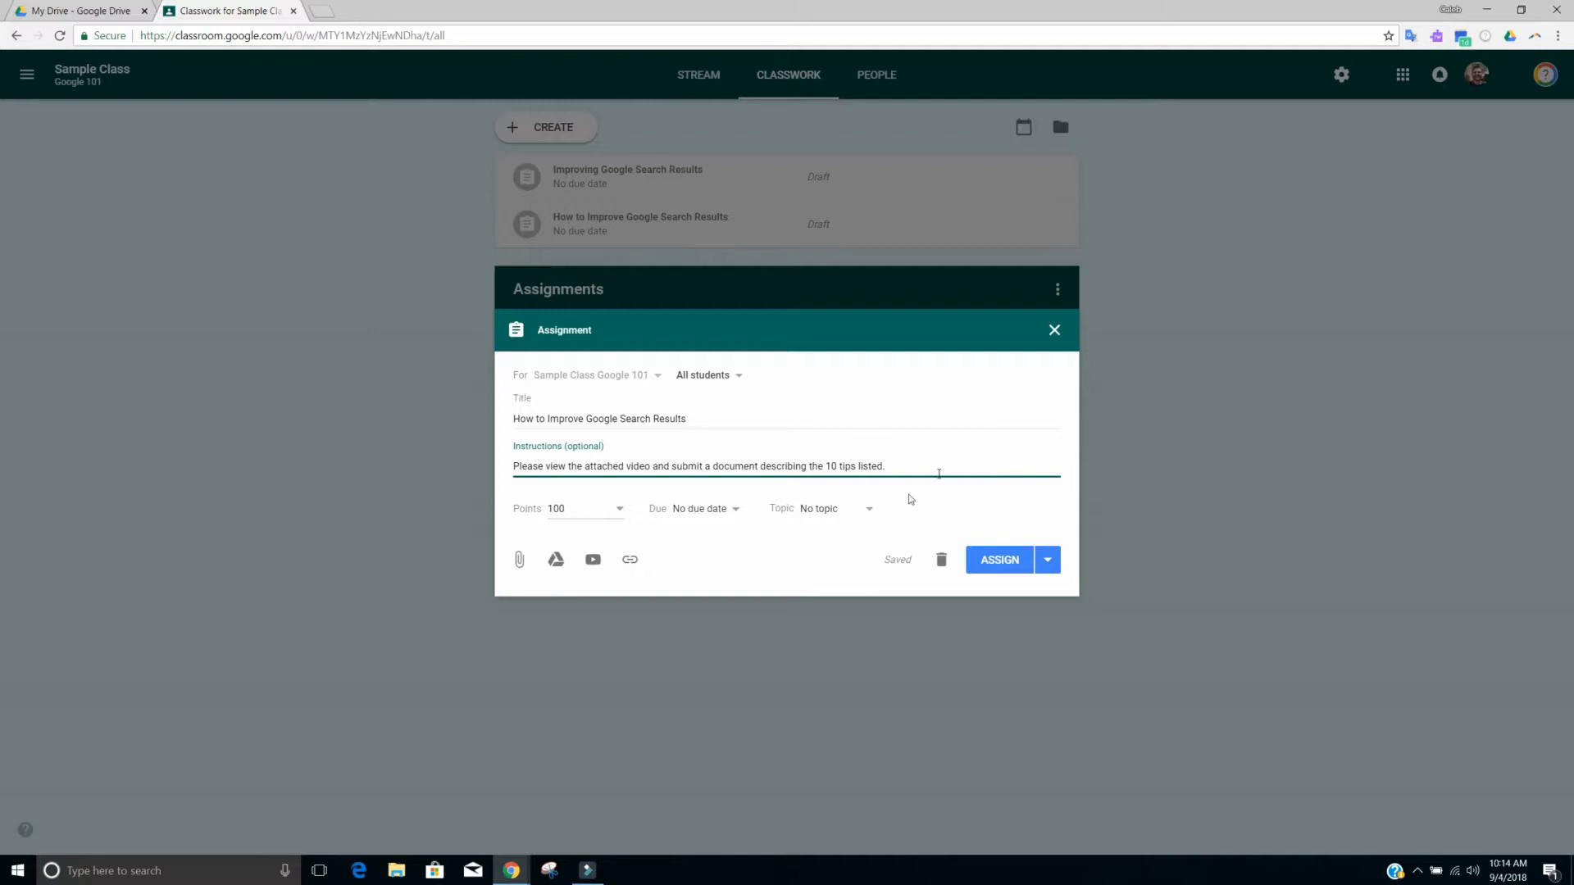
click(620, 510)
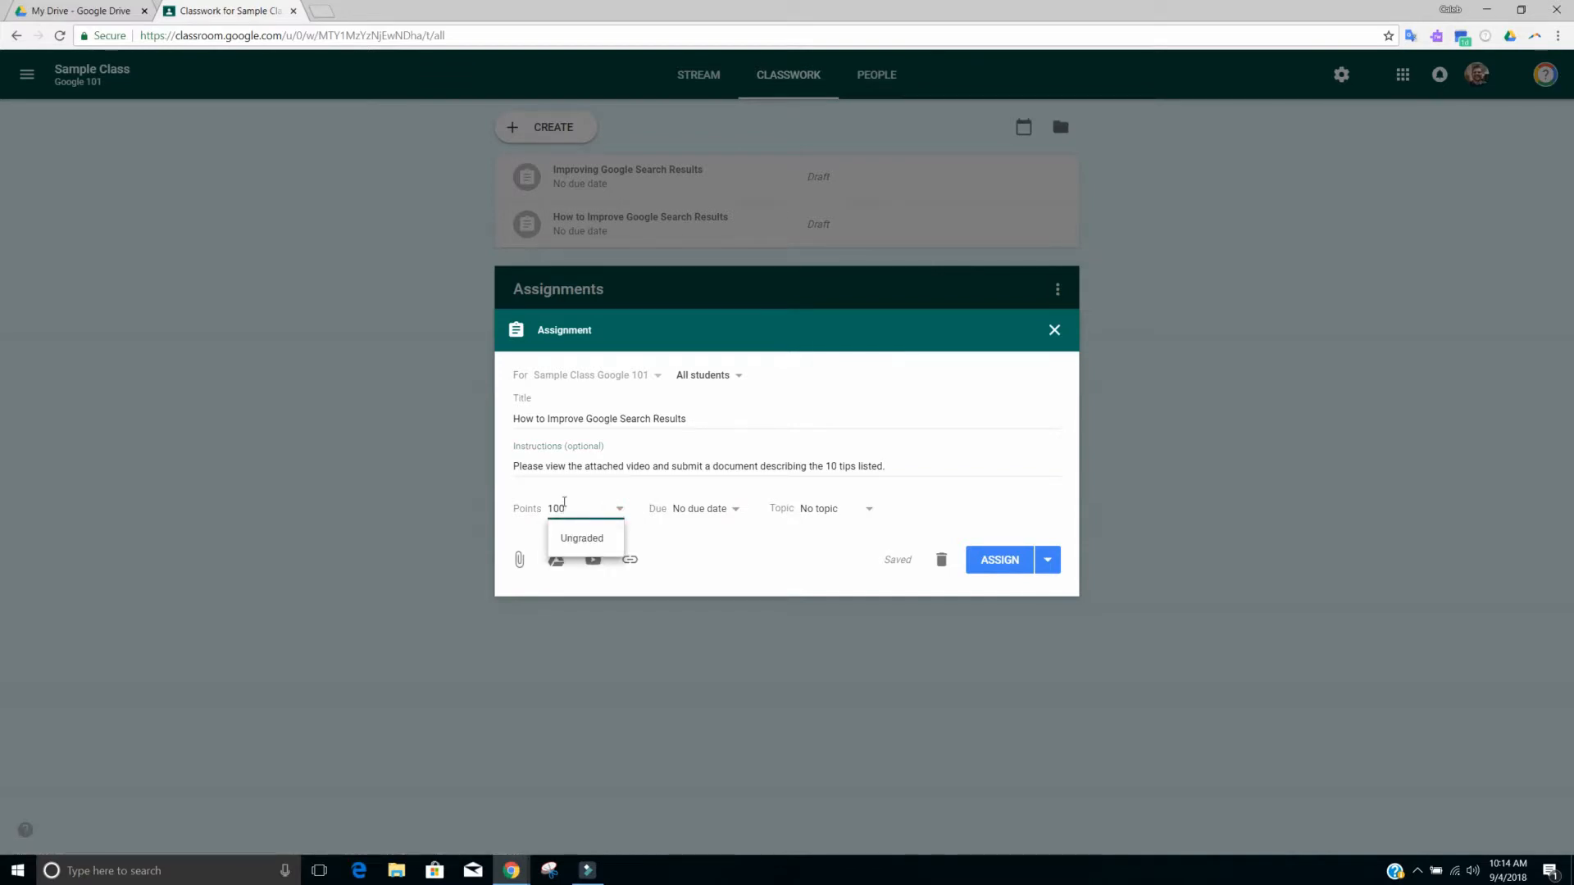
click(680, 550)
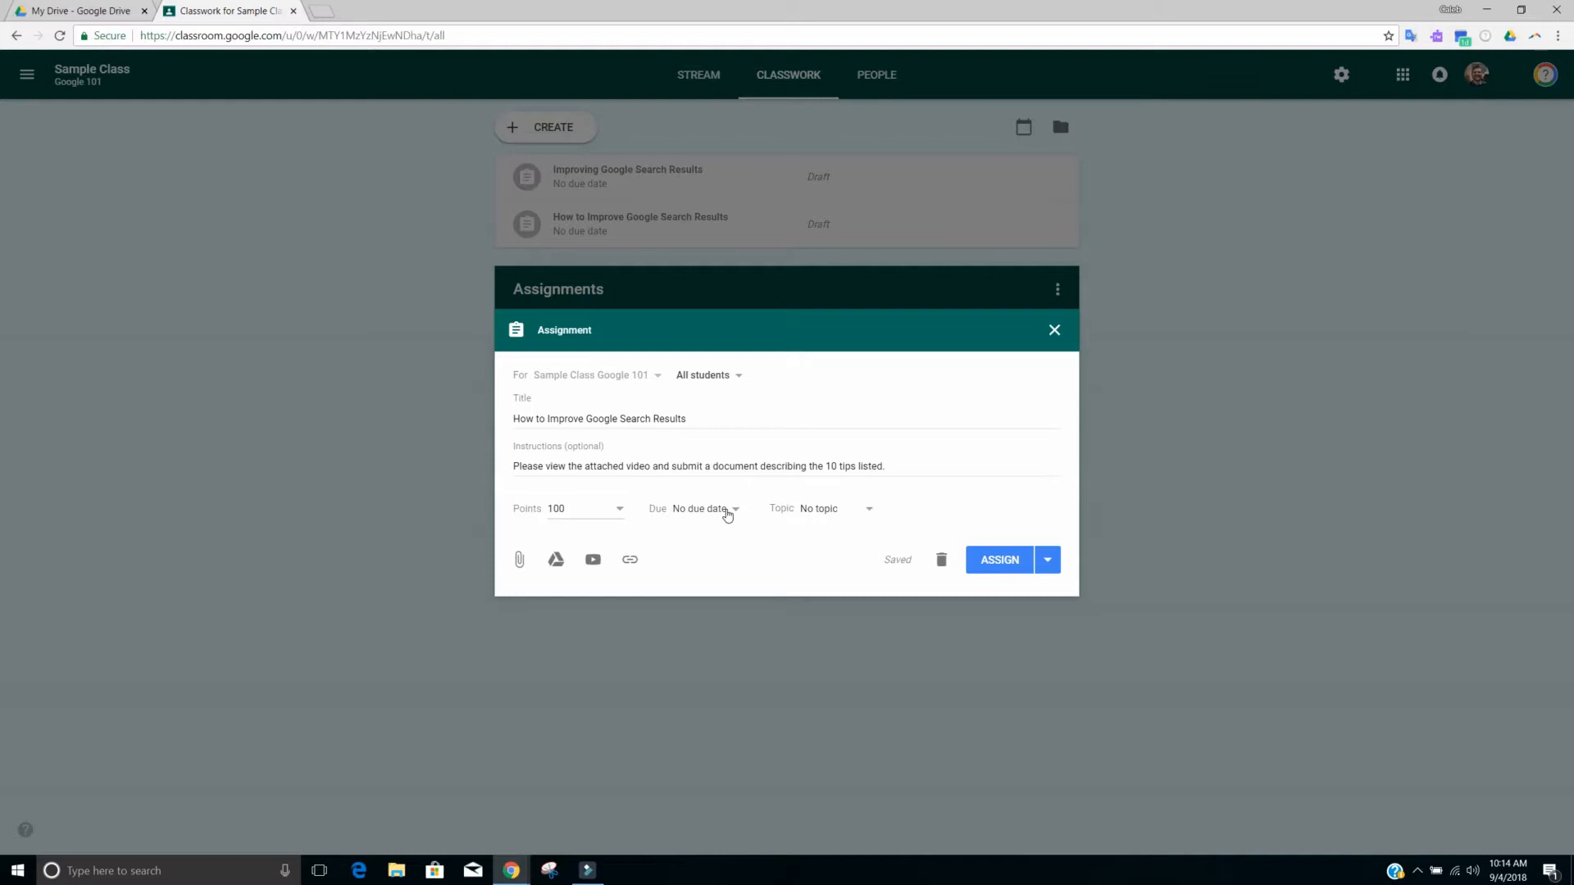
click(727, 512)
click(712, 563)
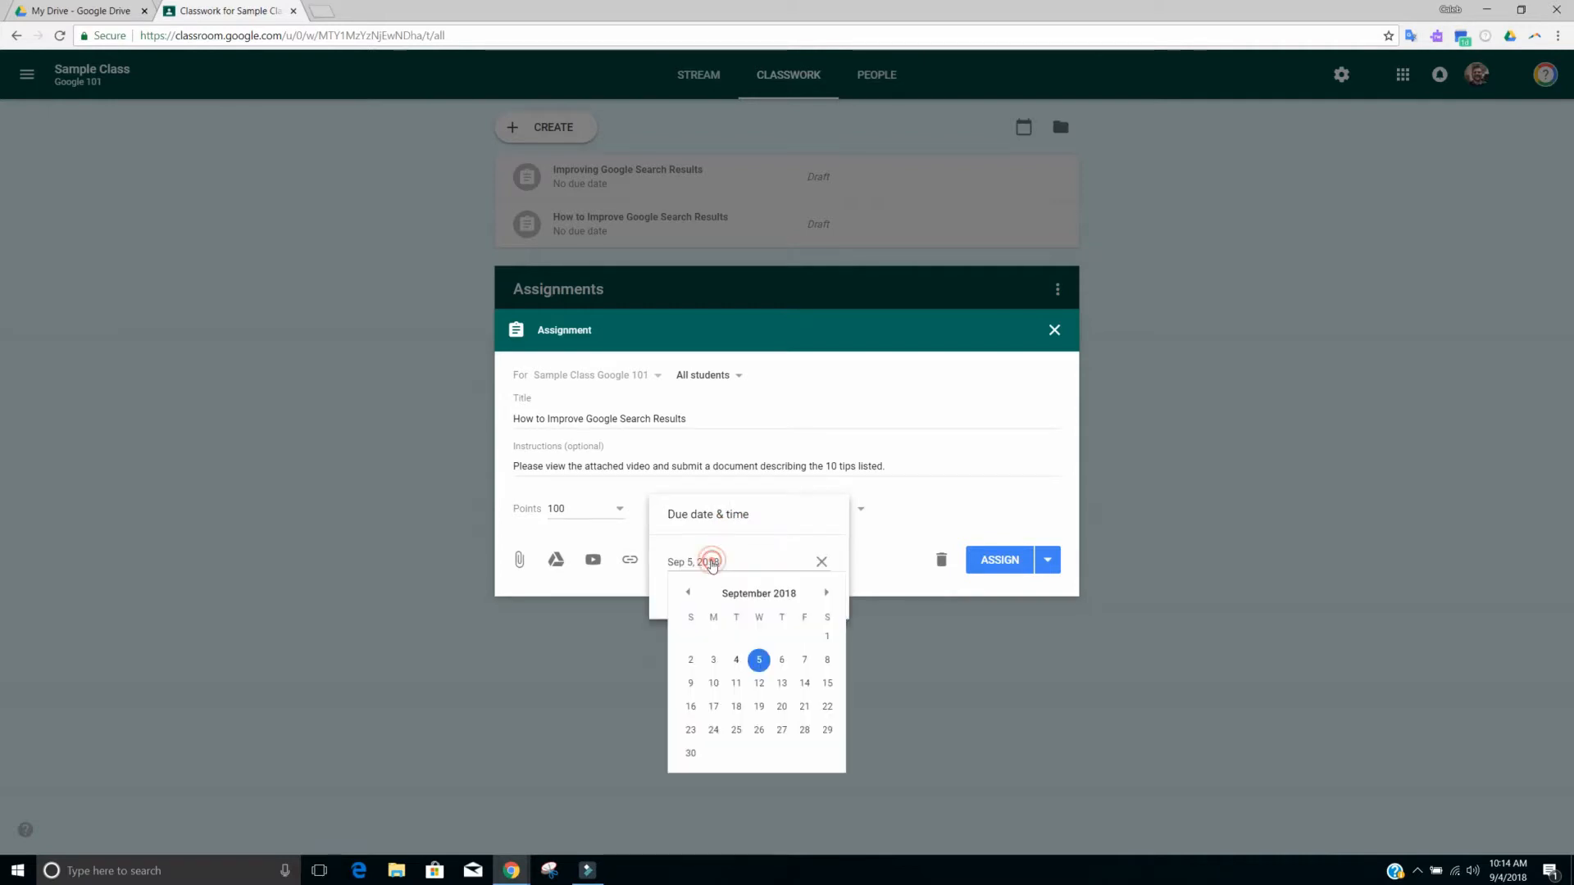
click(822, 561)
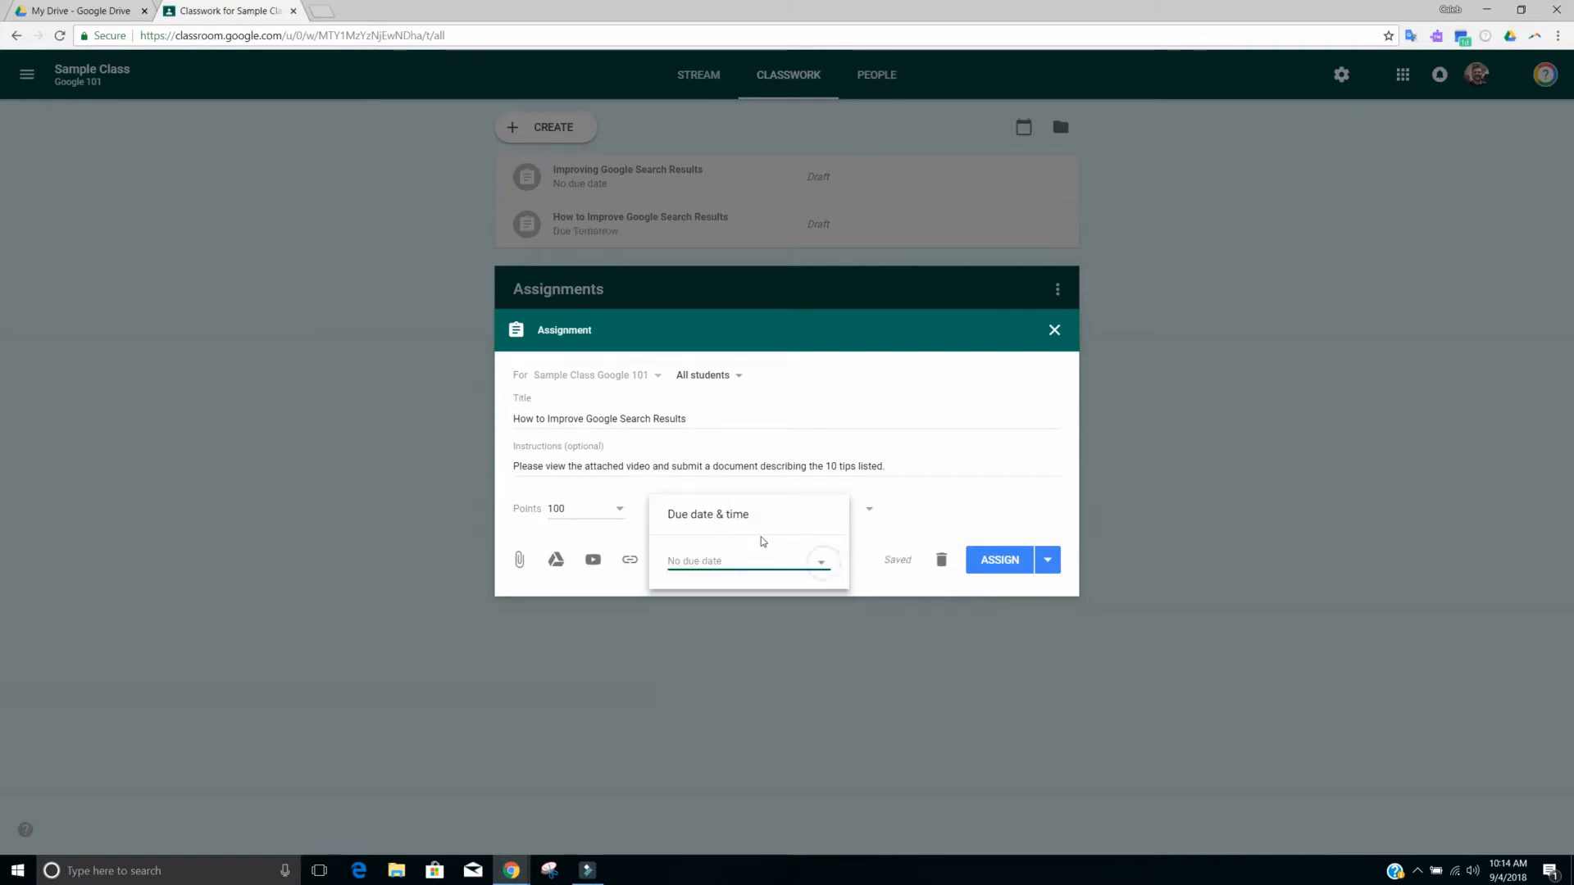
click(868, 540)
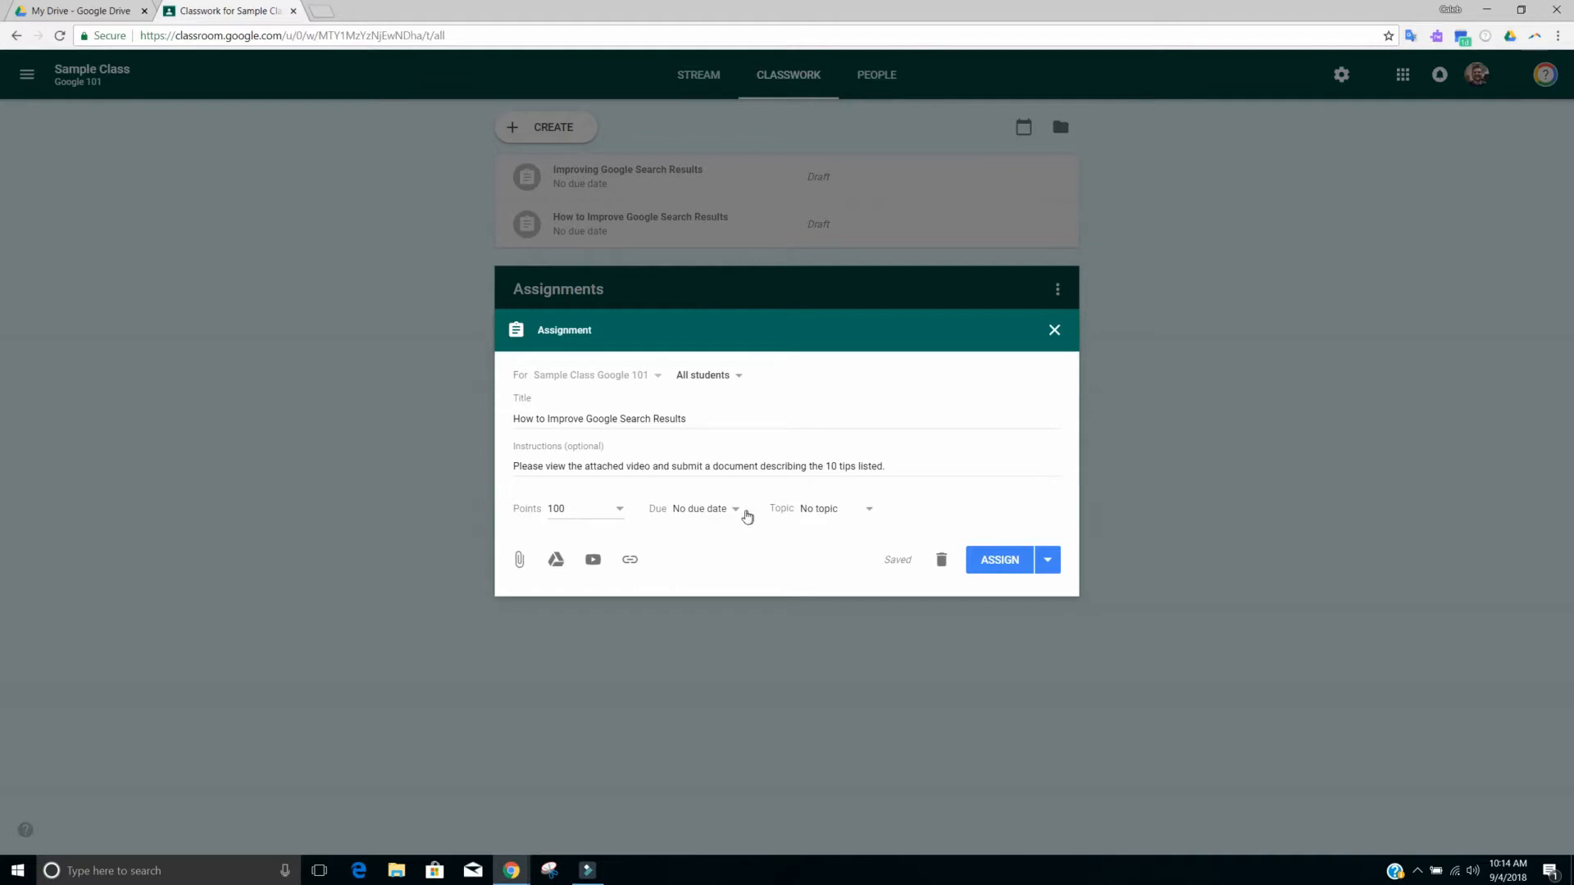
Set the assignment's due date to Sep 7, 2018 at 12:00 PM and file it under the Assignments topic.
click(728, 514)
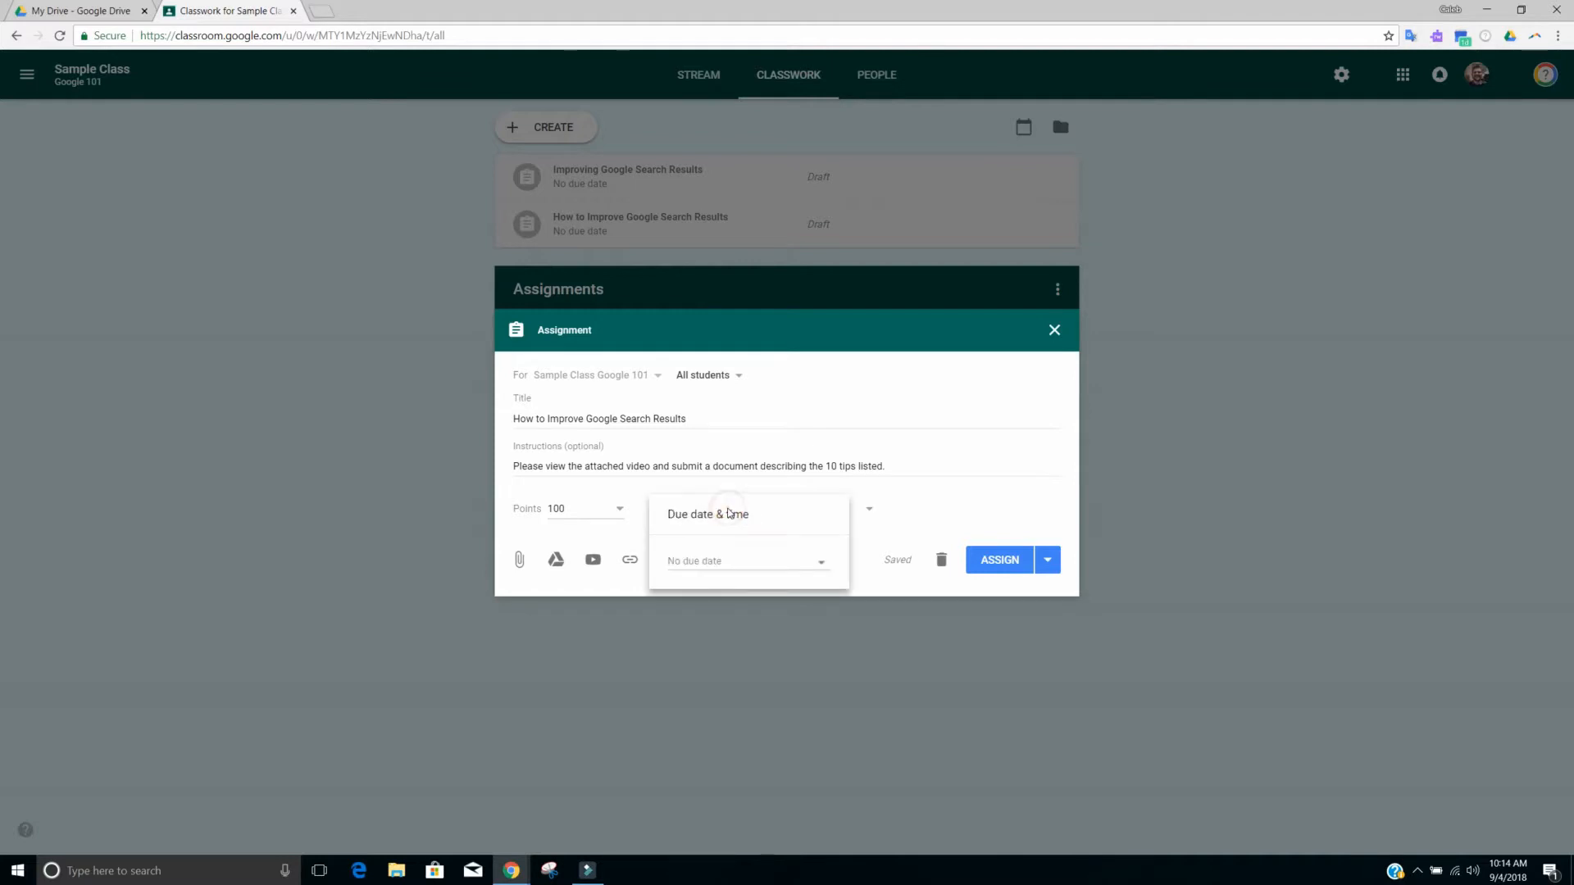
click(818, 564)
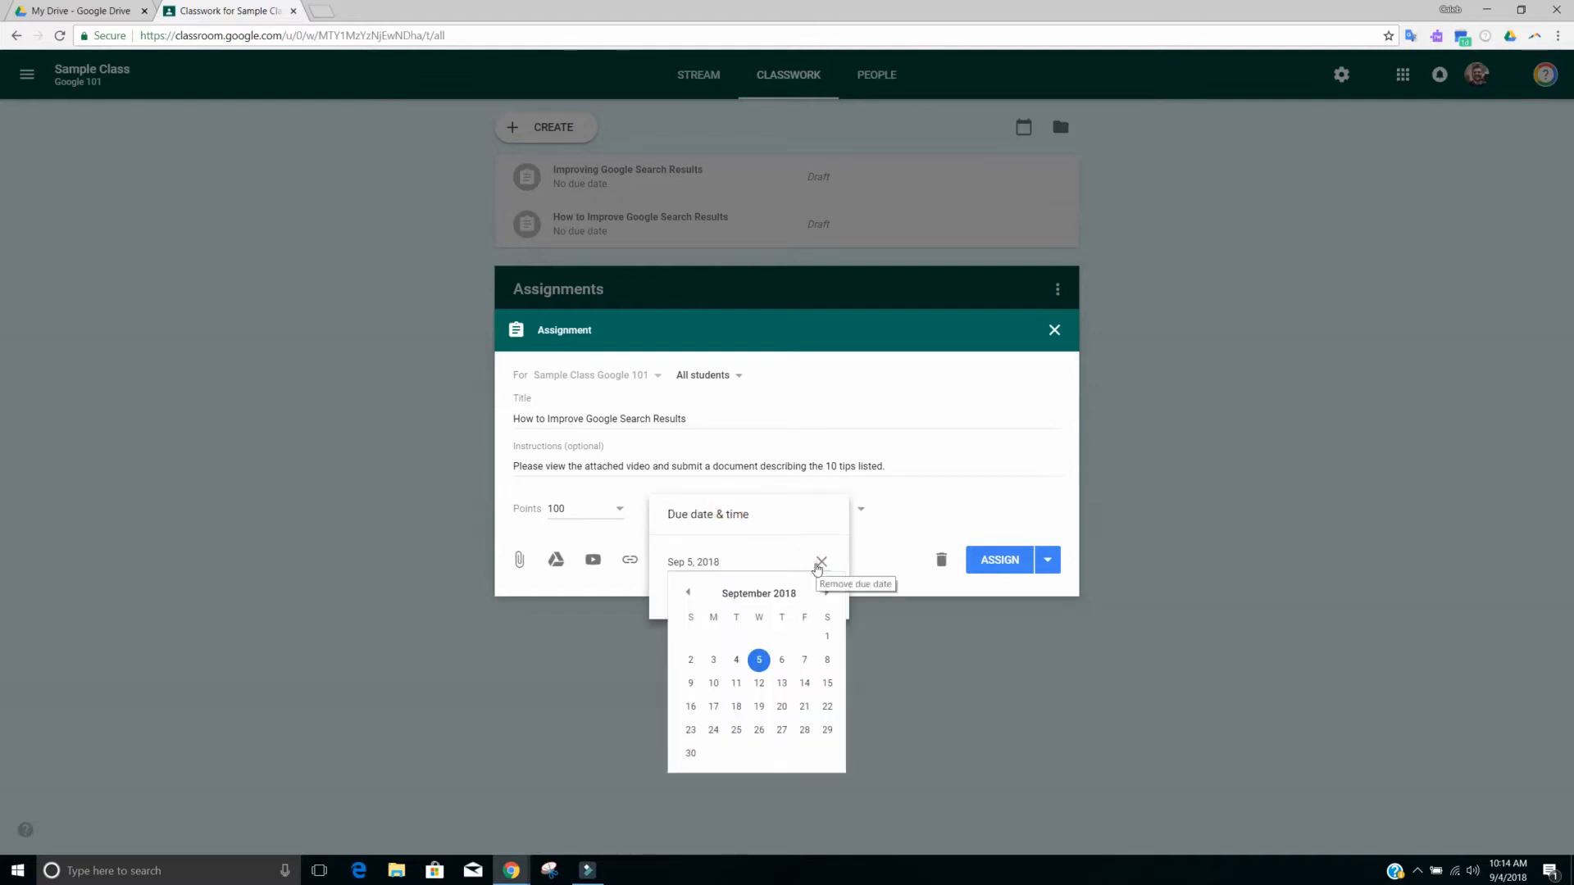
click(804, 660)
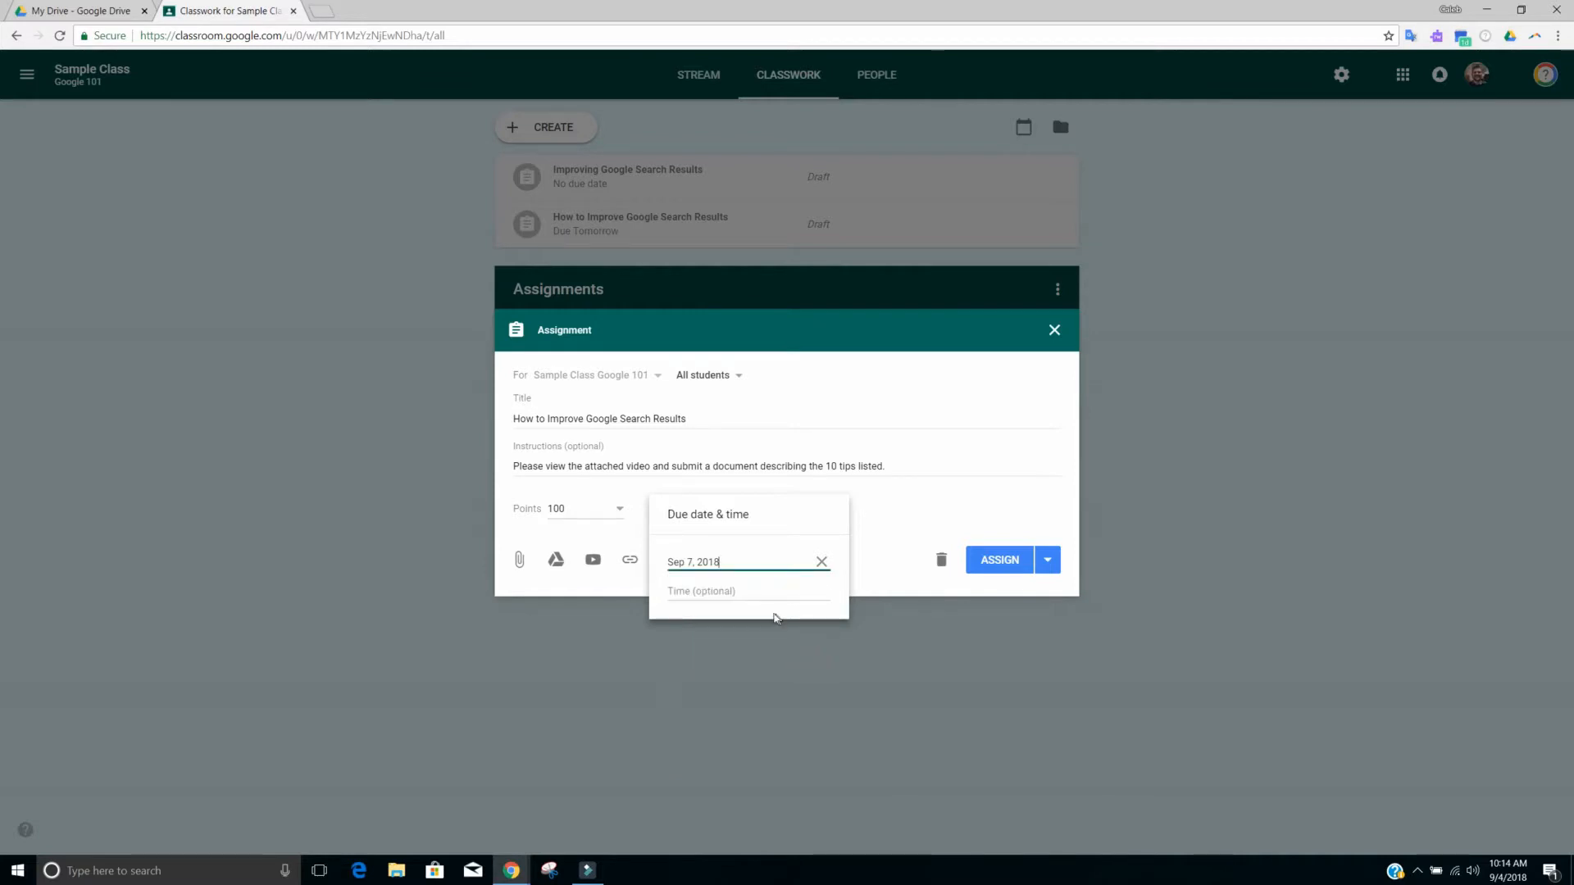
click(742, 593)
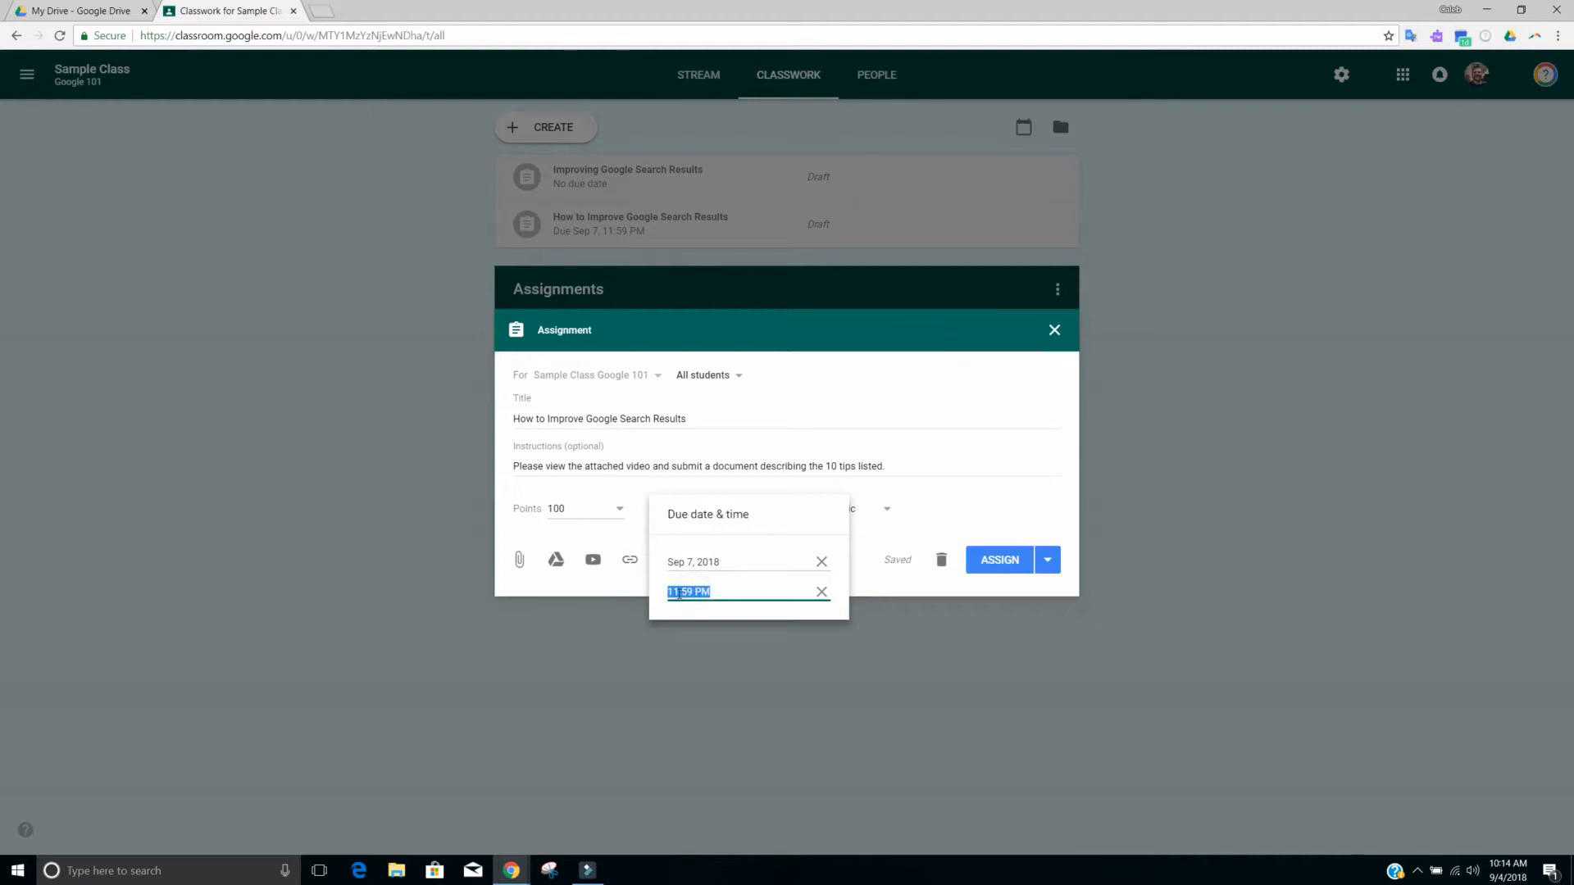
drag(693, 590, 668, 591)
key(BackSpace)
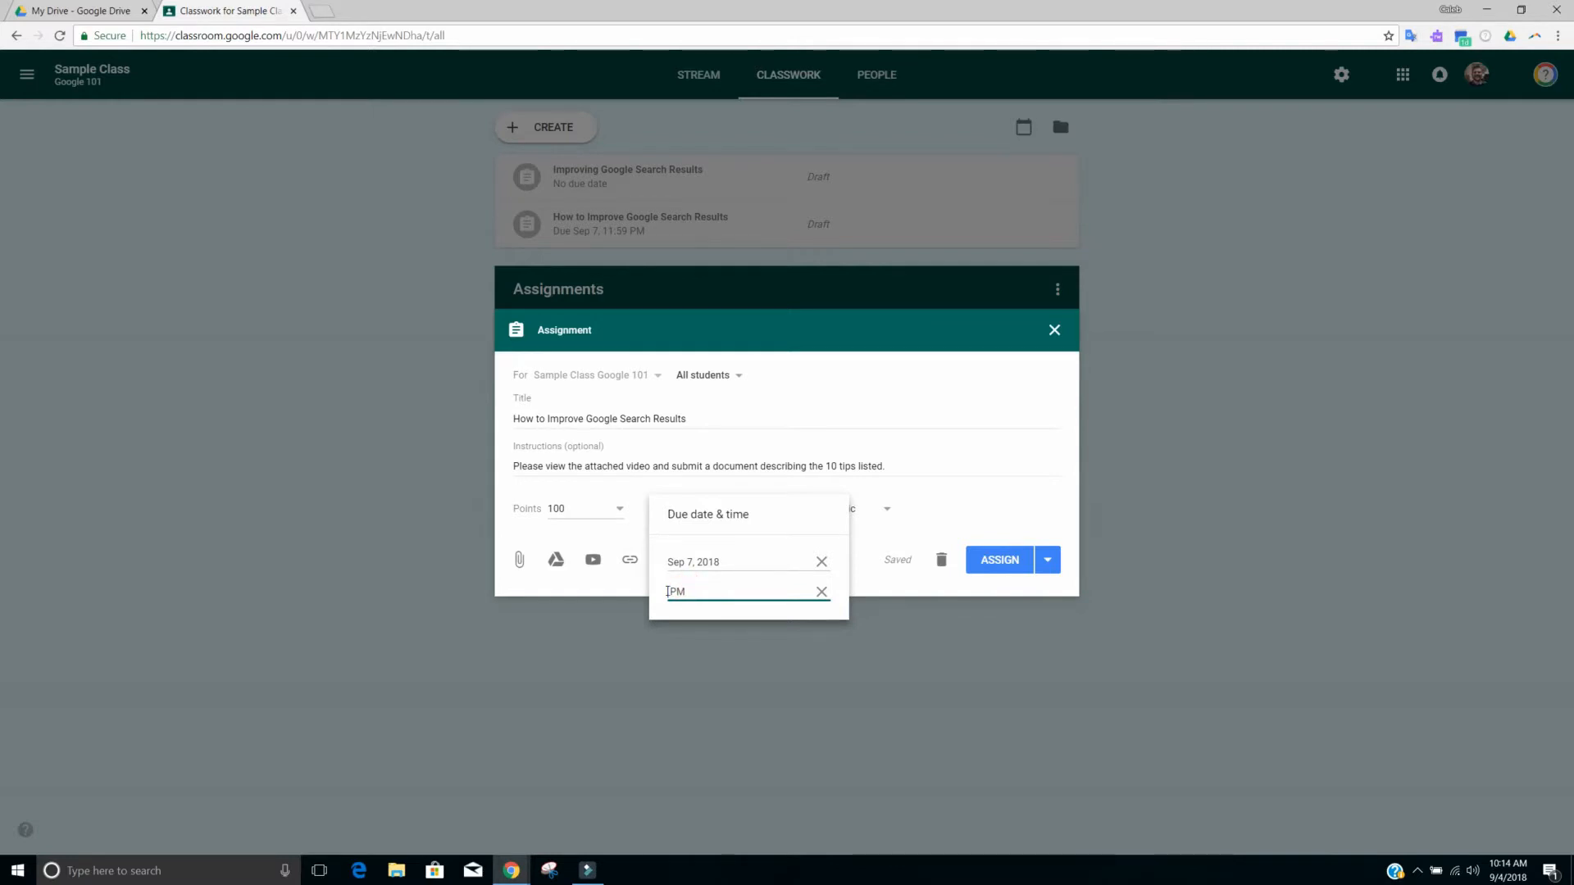
text(12:00)
click(989, 507)
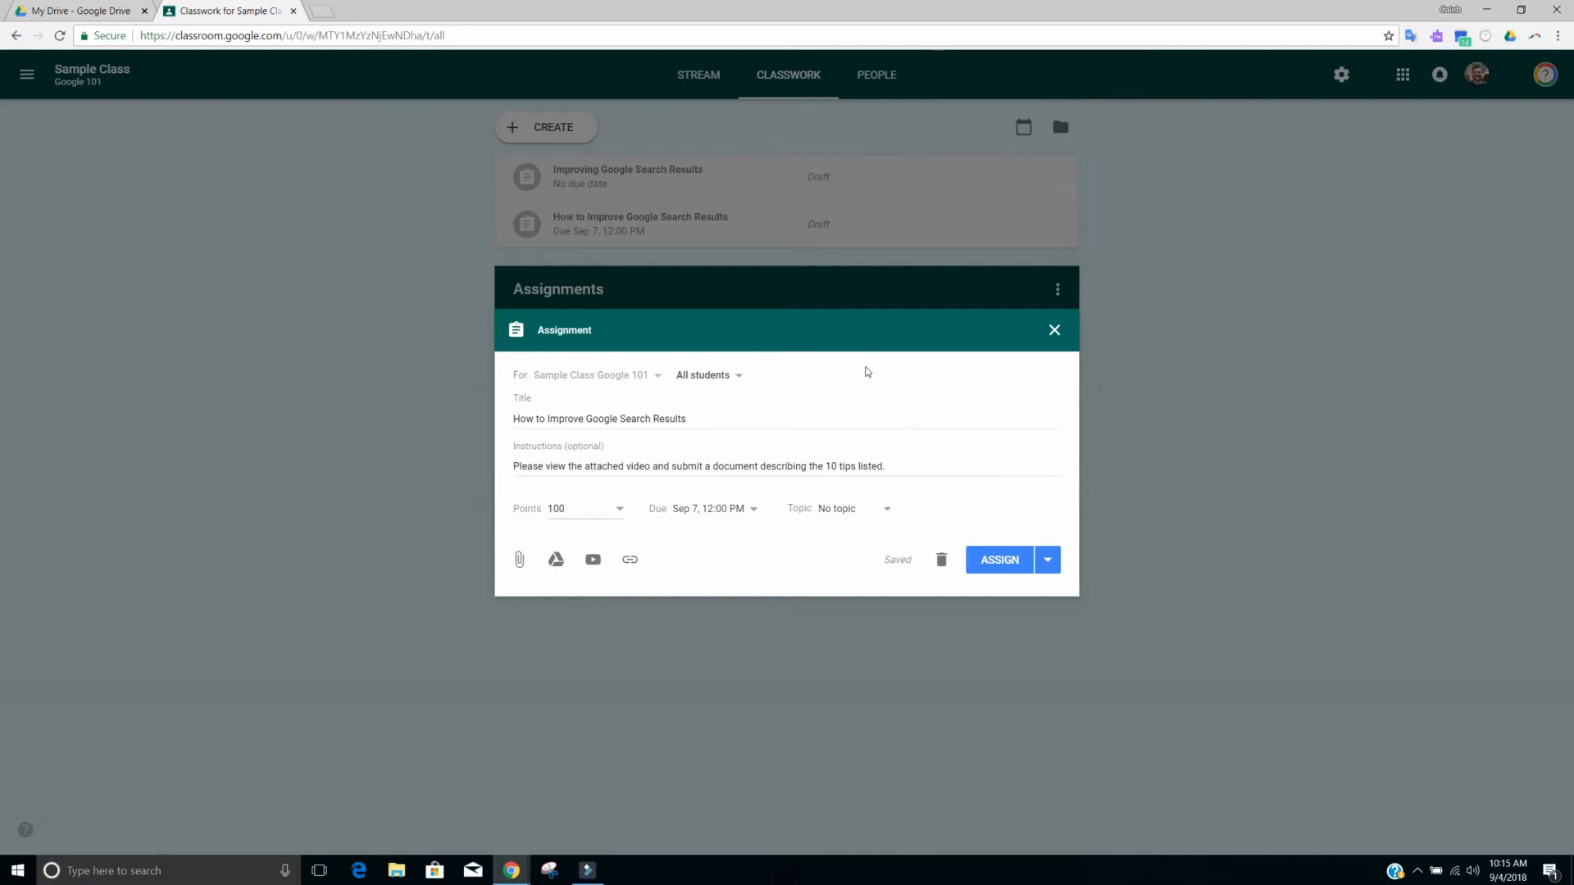
click(889, 514)
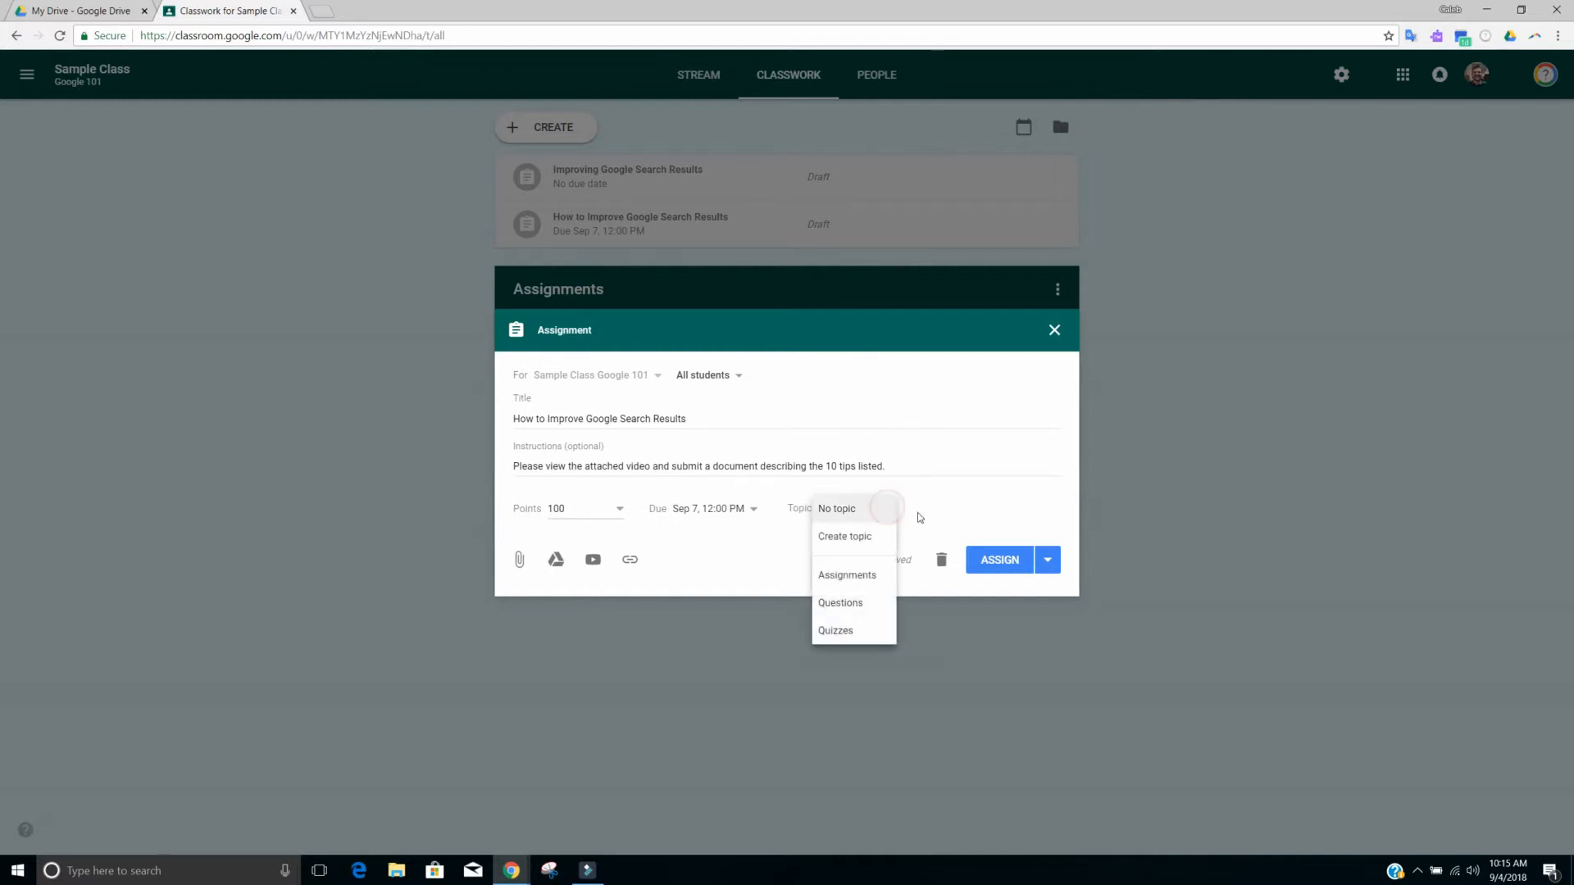
click(859, 576)
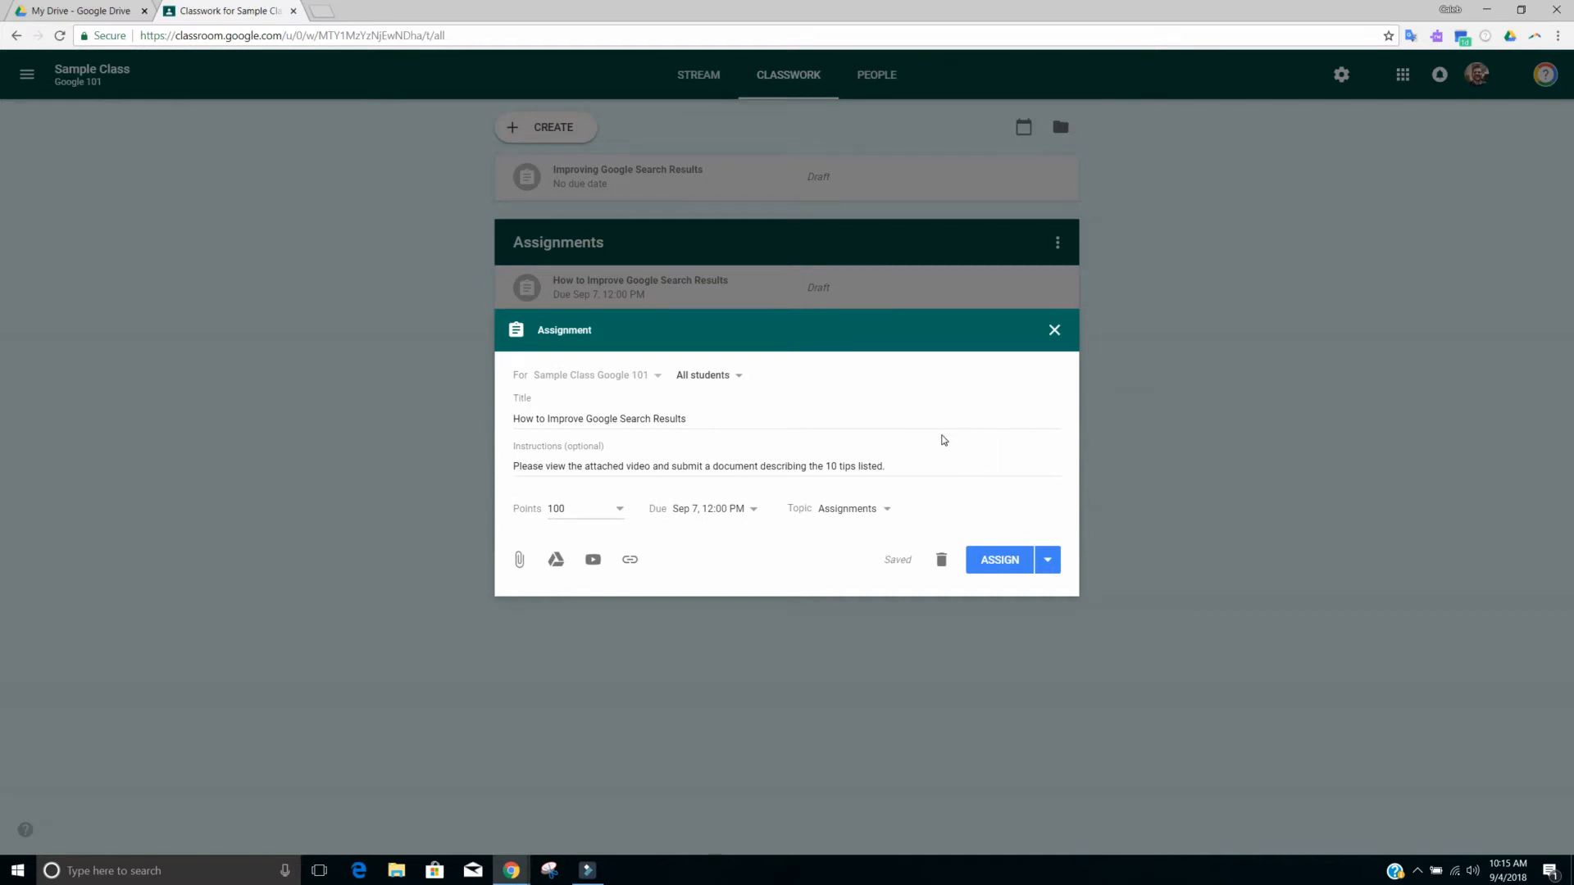
Search YouTube for "how to get better google search results" and attach the video "How to Get Better Search Results | Be a Google Pro | Study Tips".
click(594, 563)
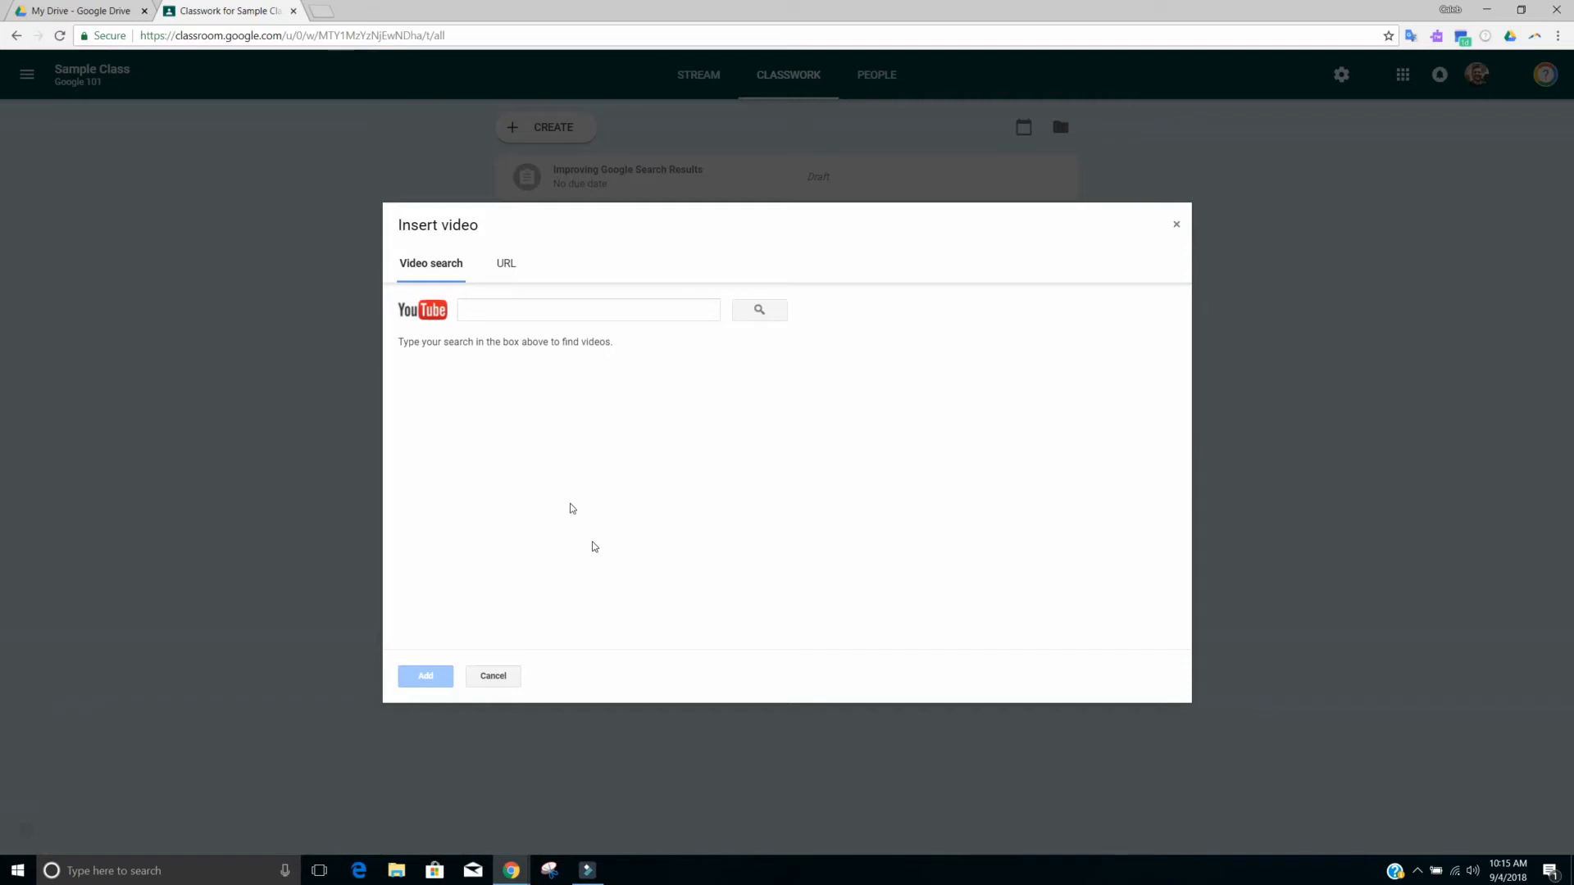
click(617, 314)
text(how to )
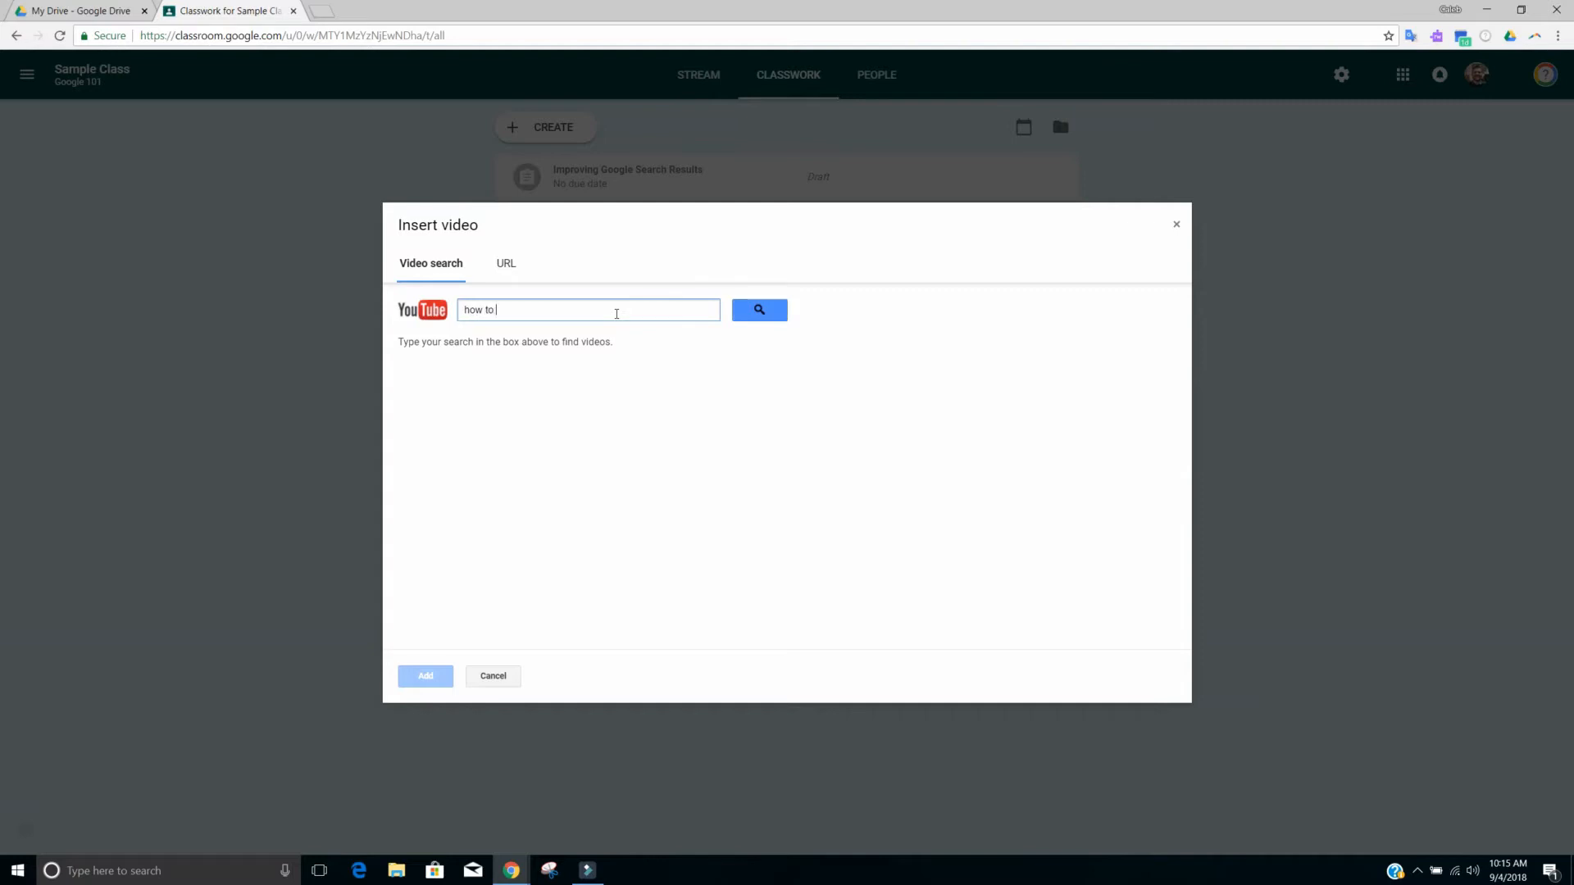
text(get better google ser)
text(ach results)
key(Return)
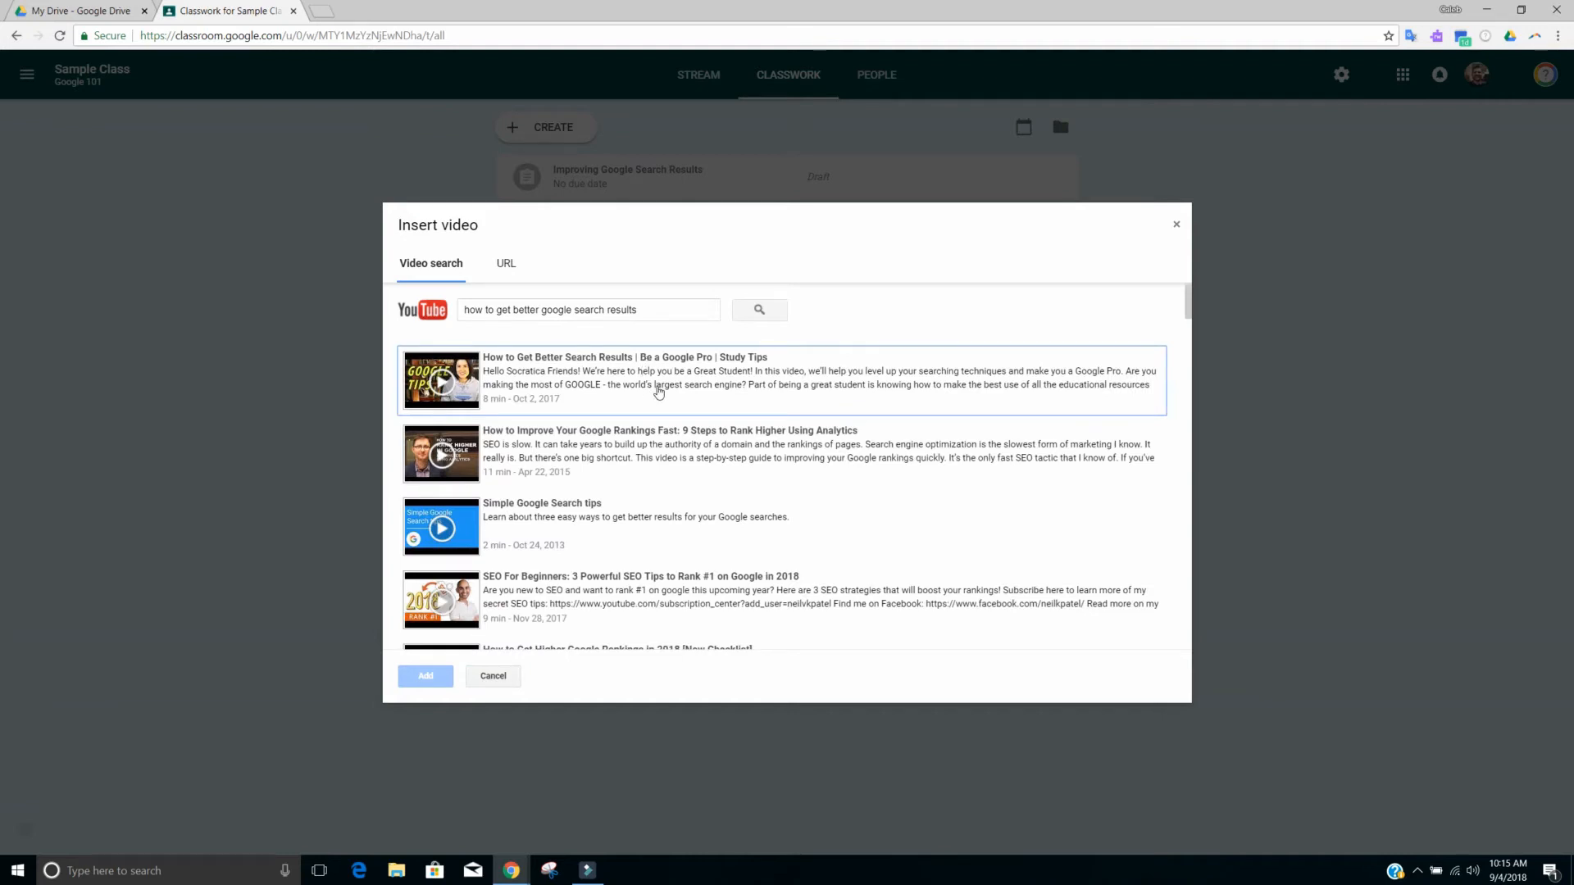
click(658, 392)
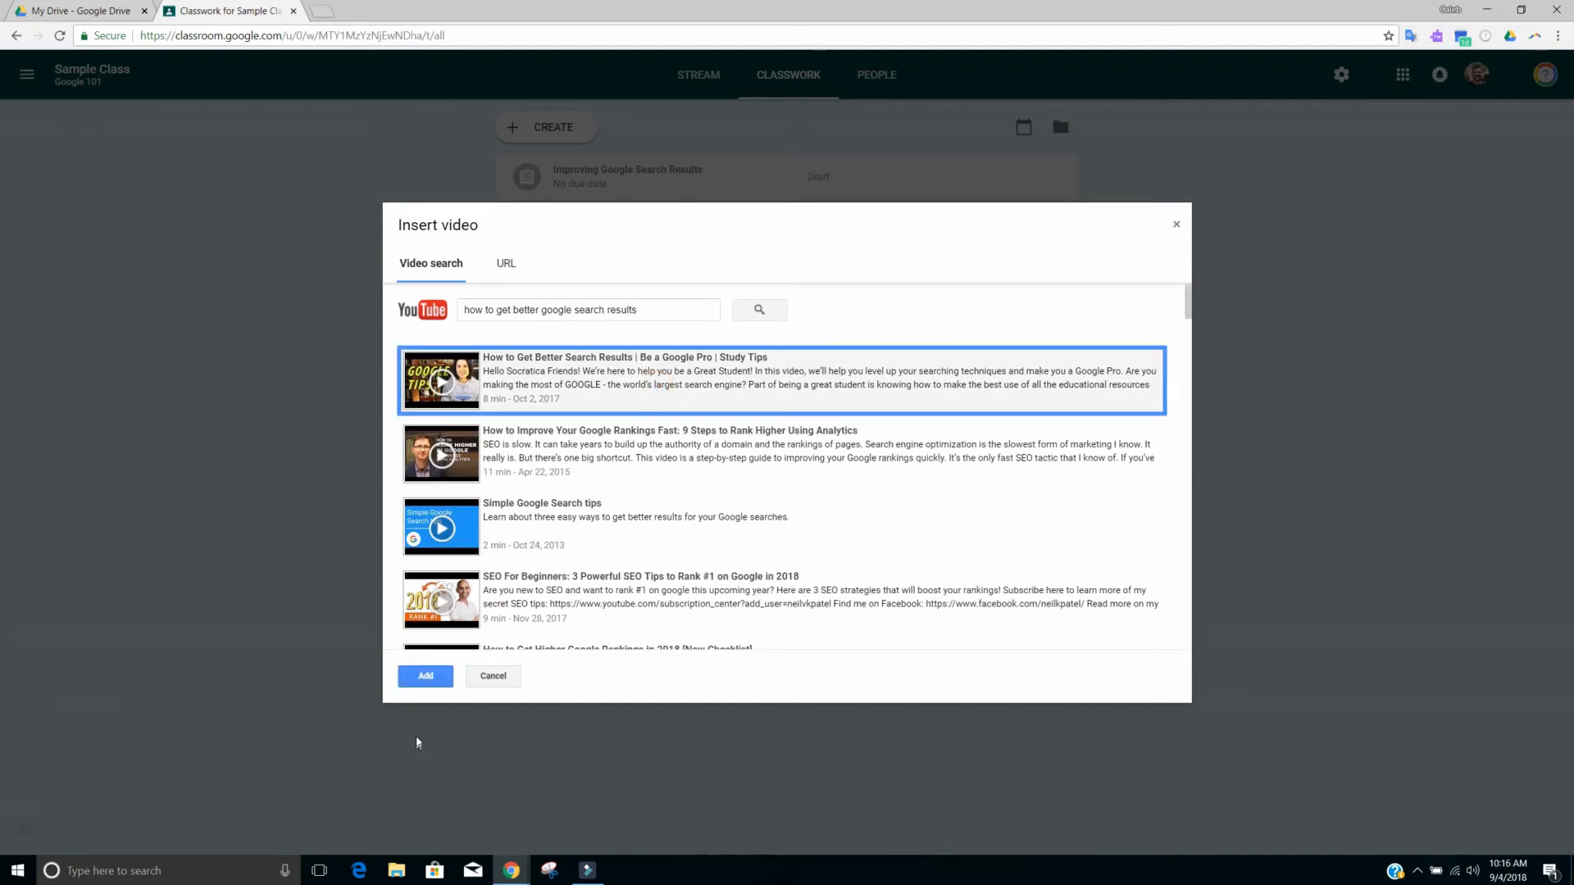
click(432, 681)
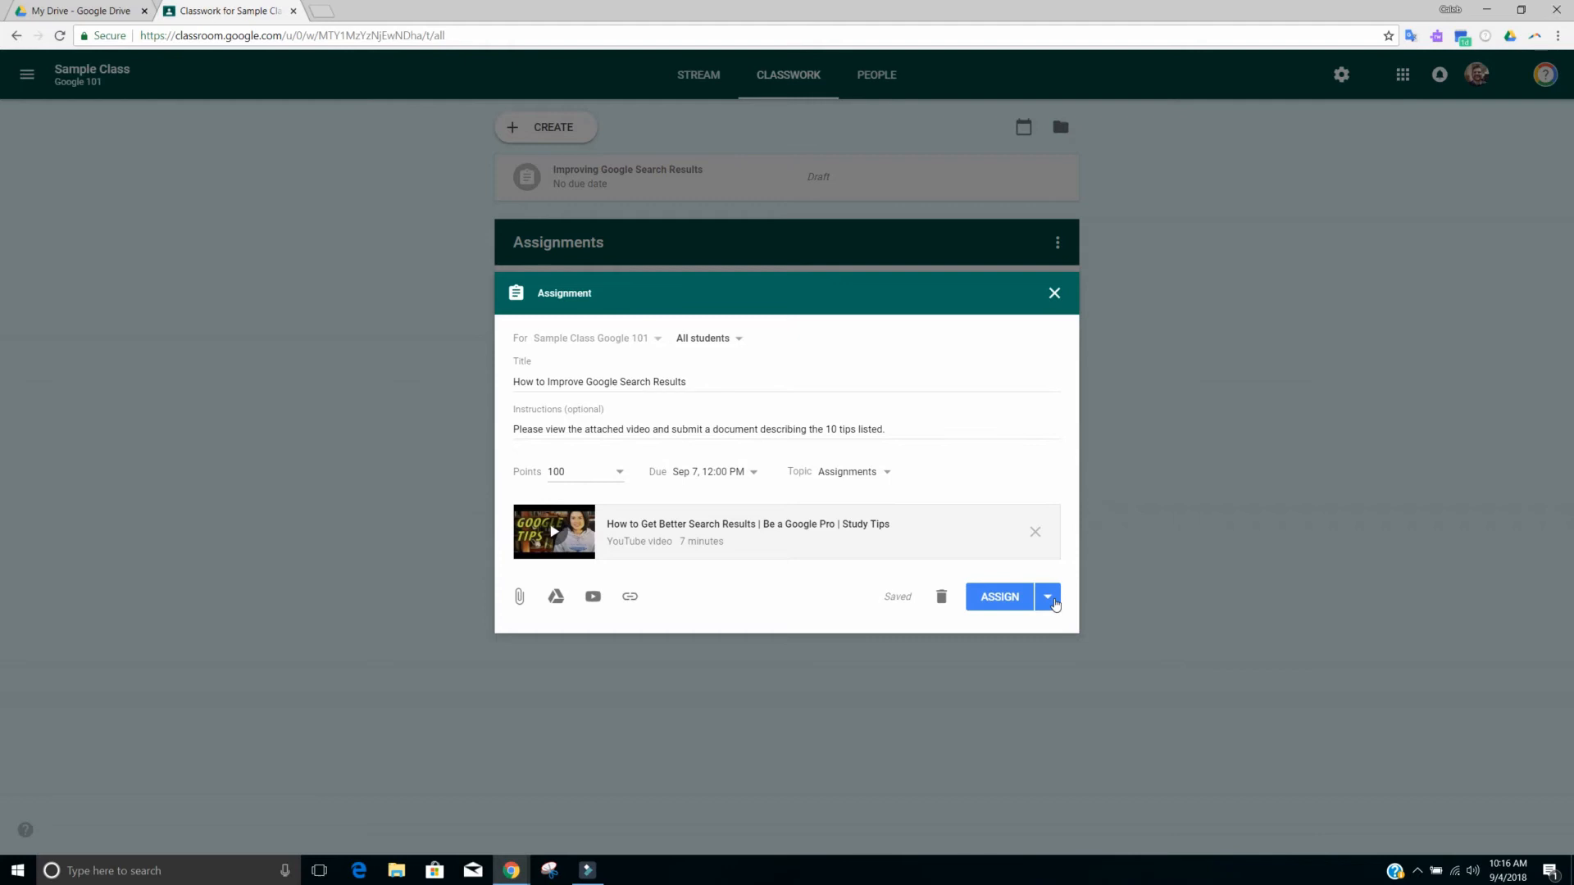
Publish the finished assignment to the class immediately instead of scheduling it or saving a draft.
click(1056, 604)
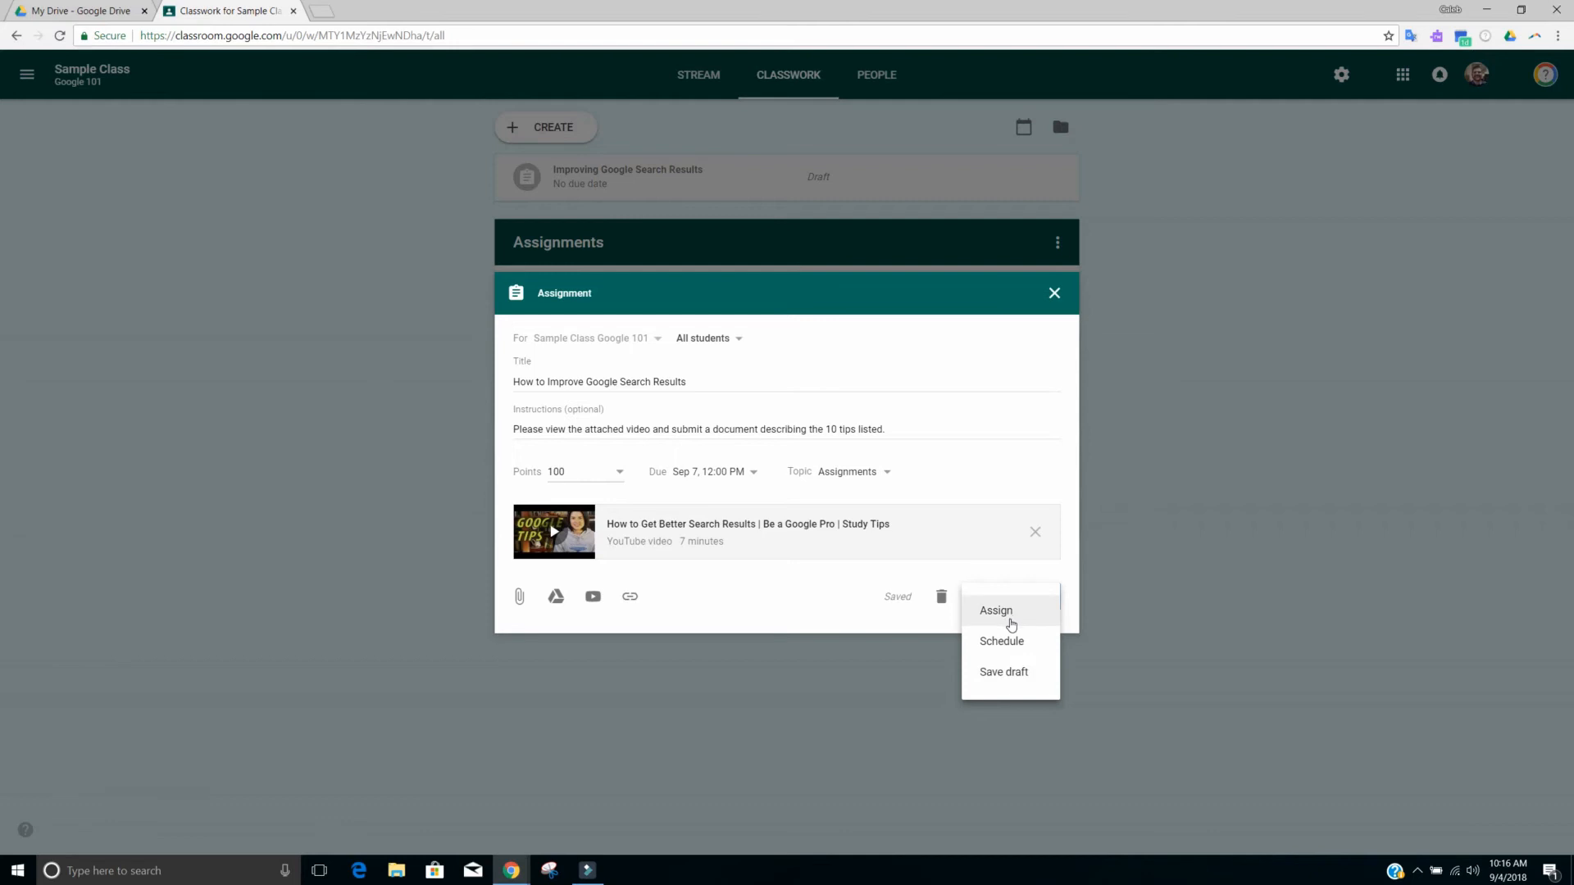
click(1010, 623)
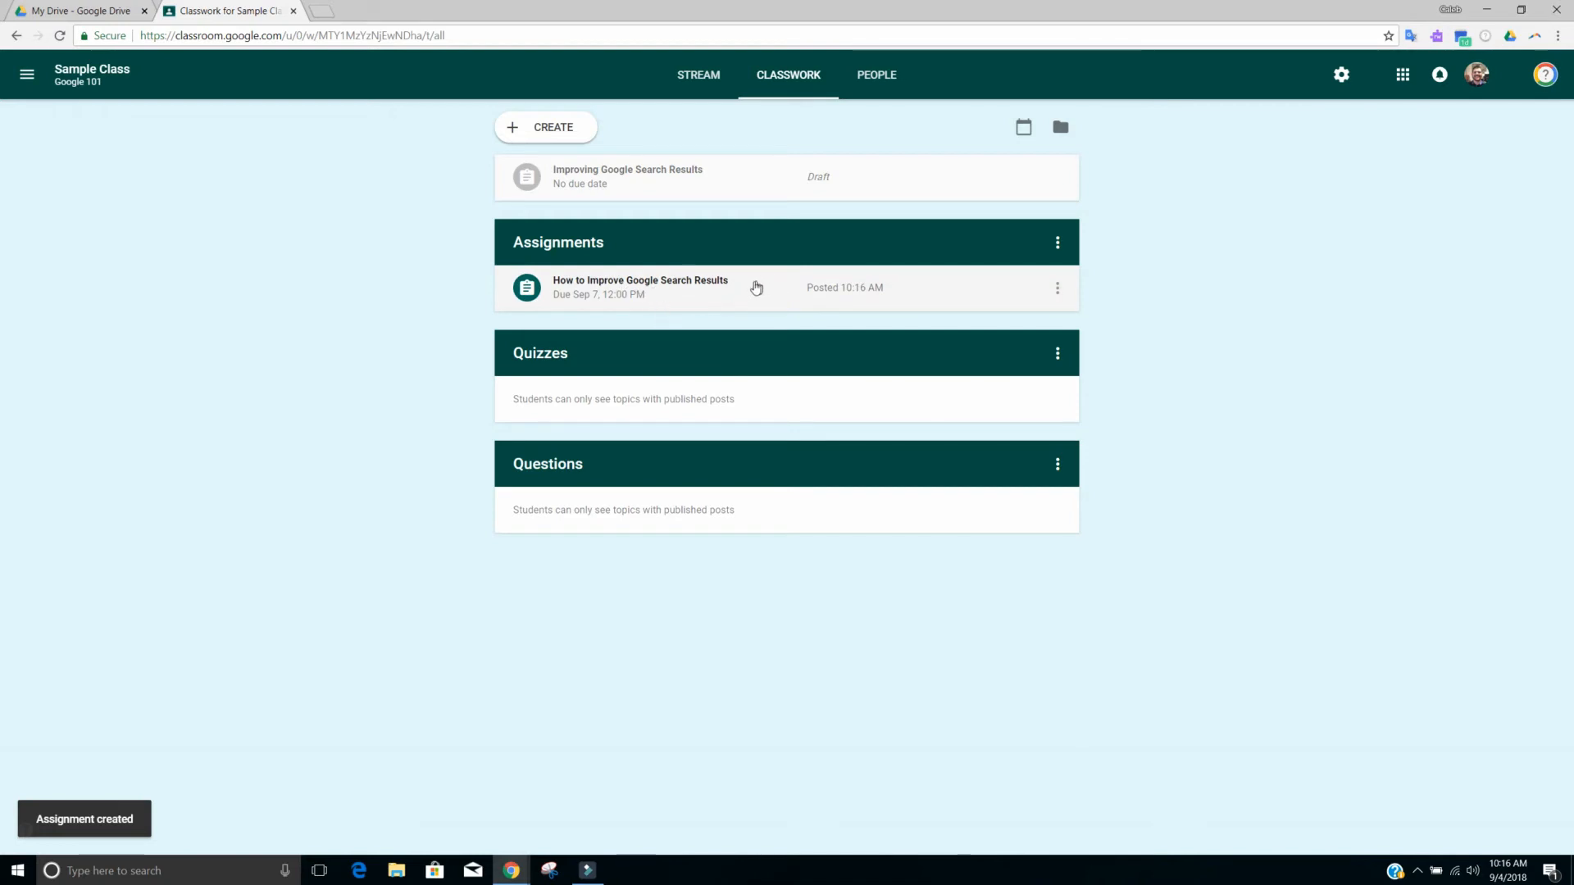
Review the published assignment's details, student work and instructions, and return to the class stream.
click(741, 285)
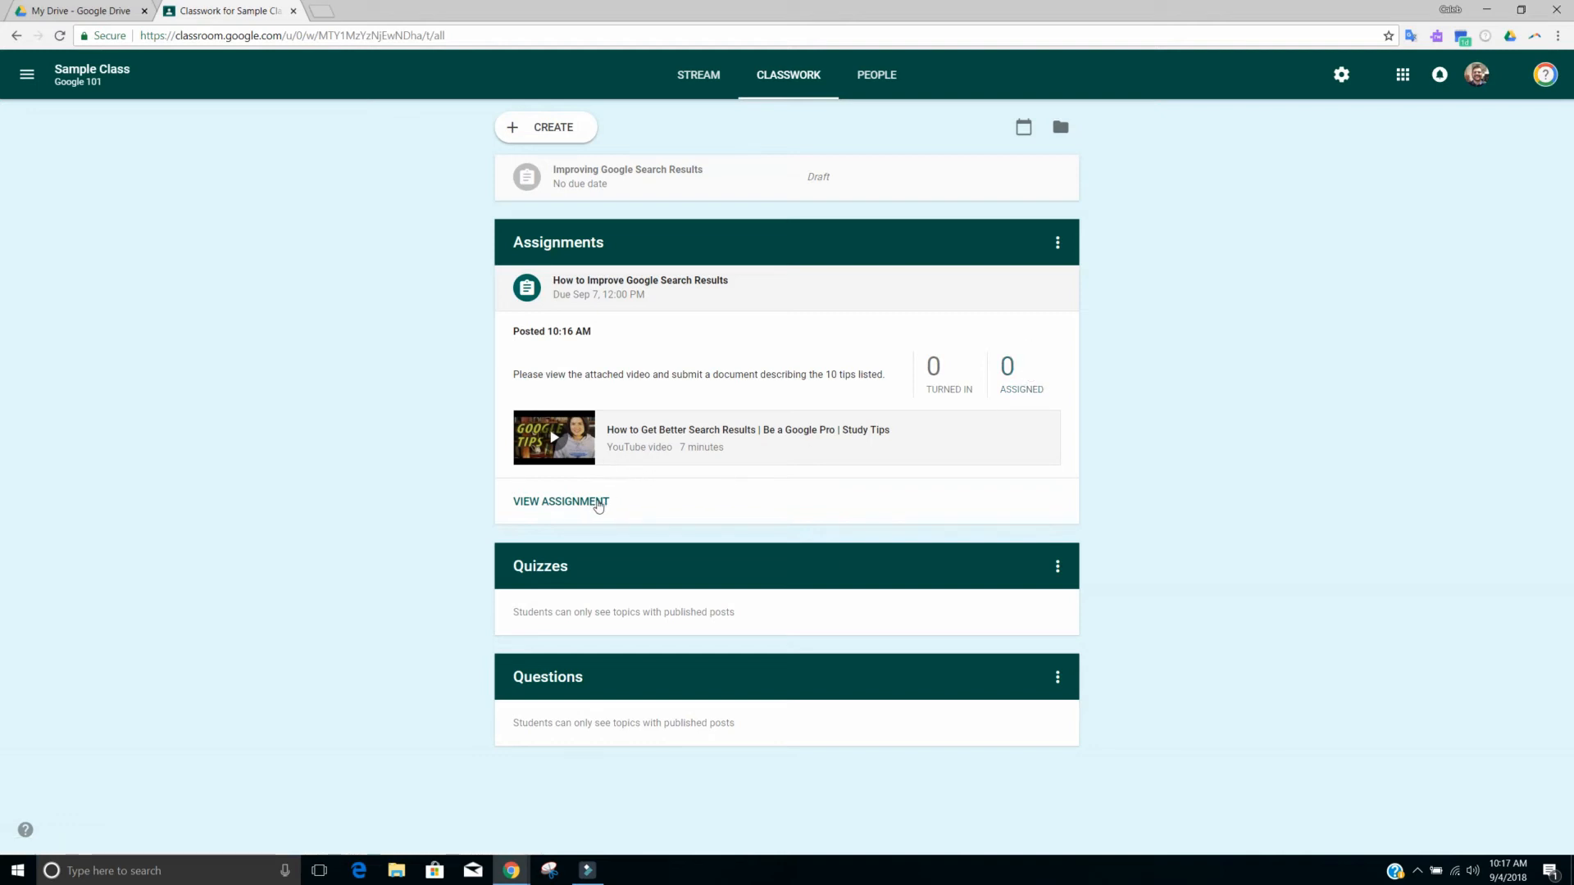
click(597, 501)
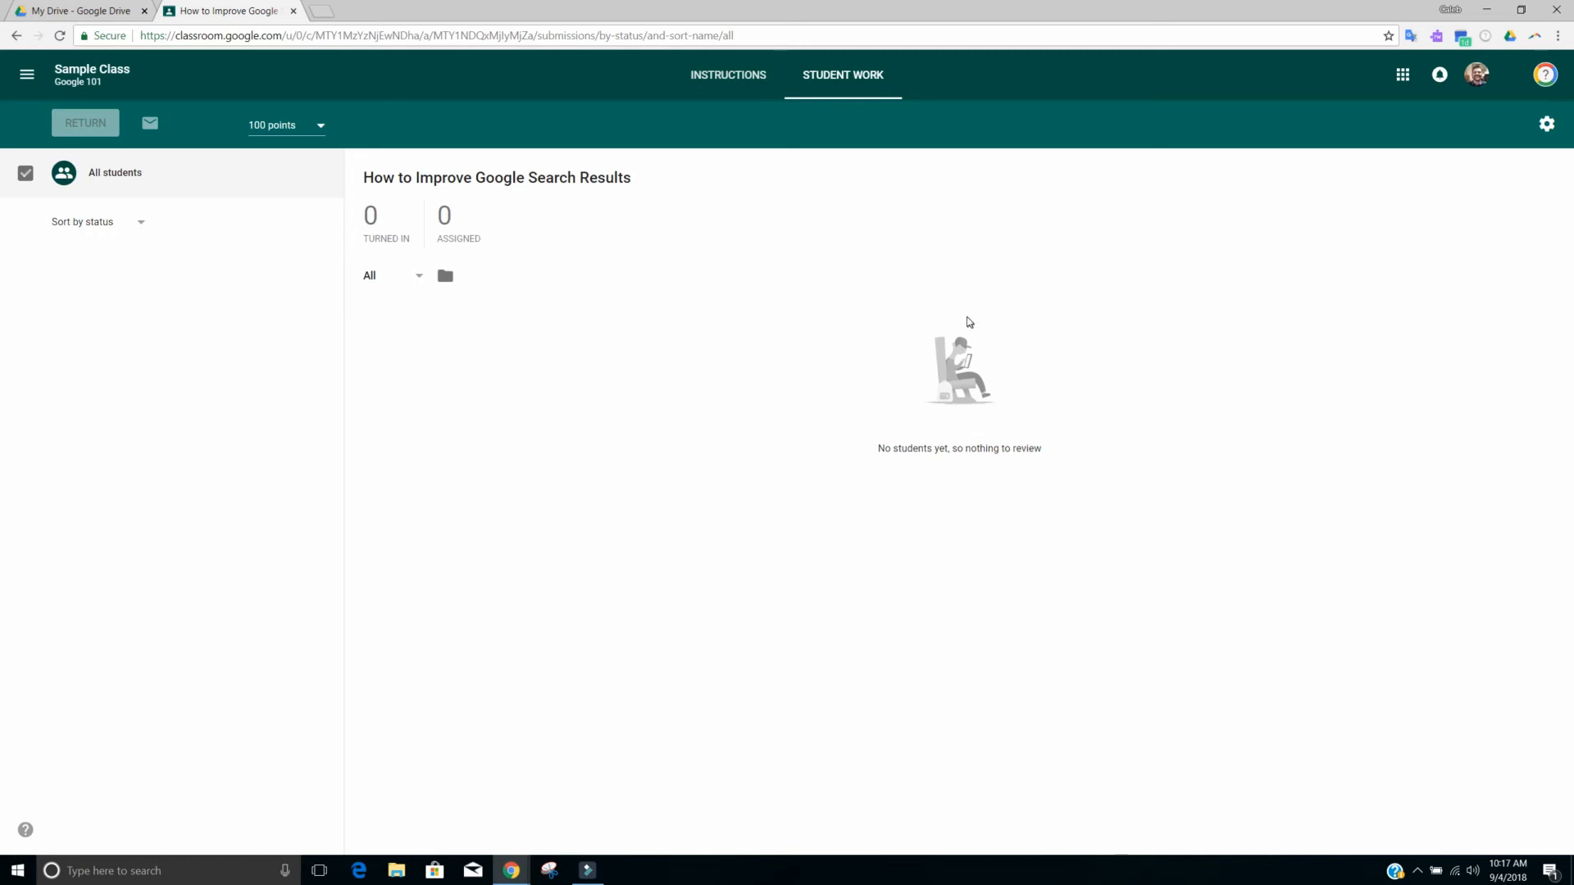
click(736, 79)
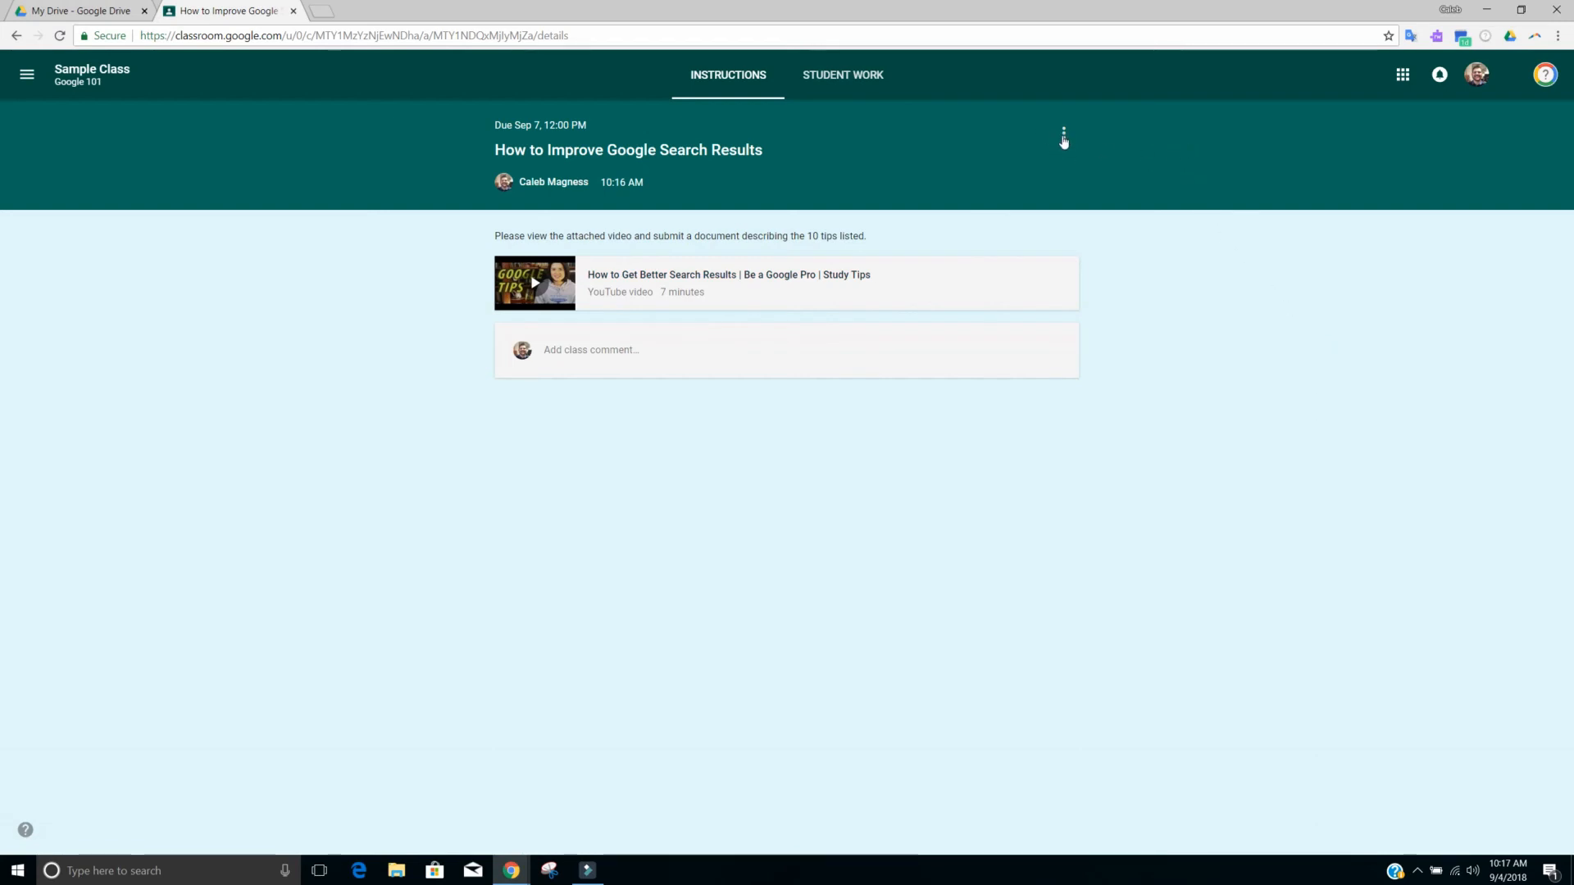
click(93, 74)
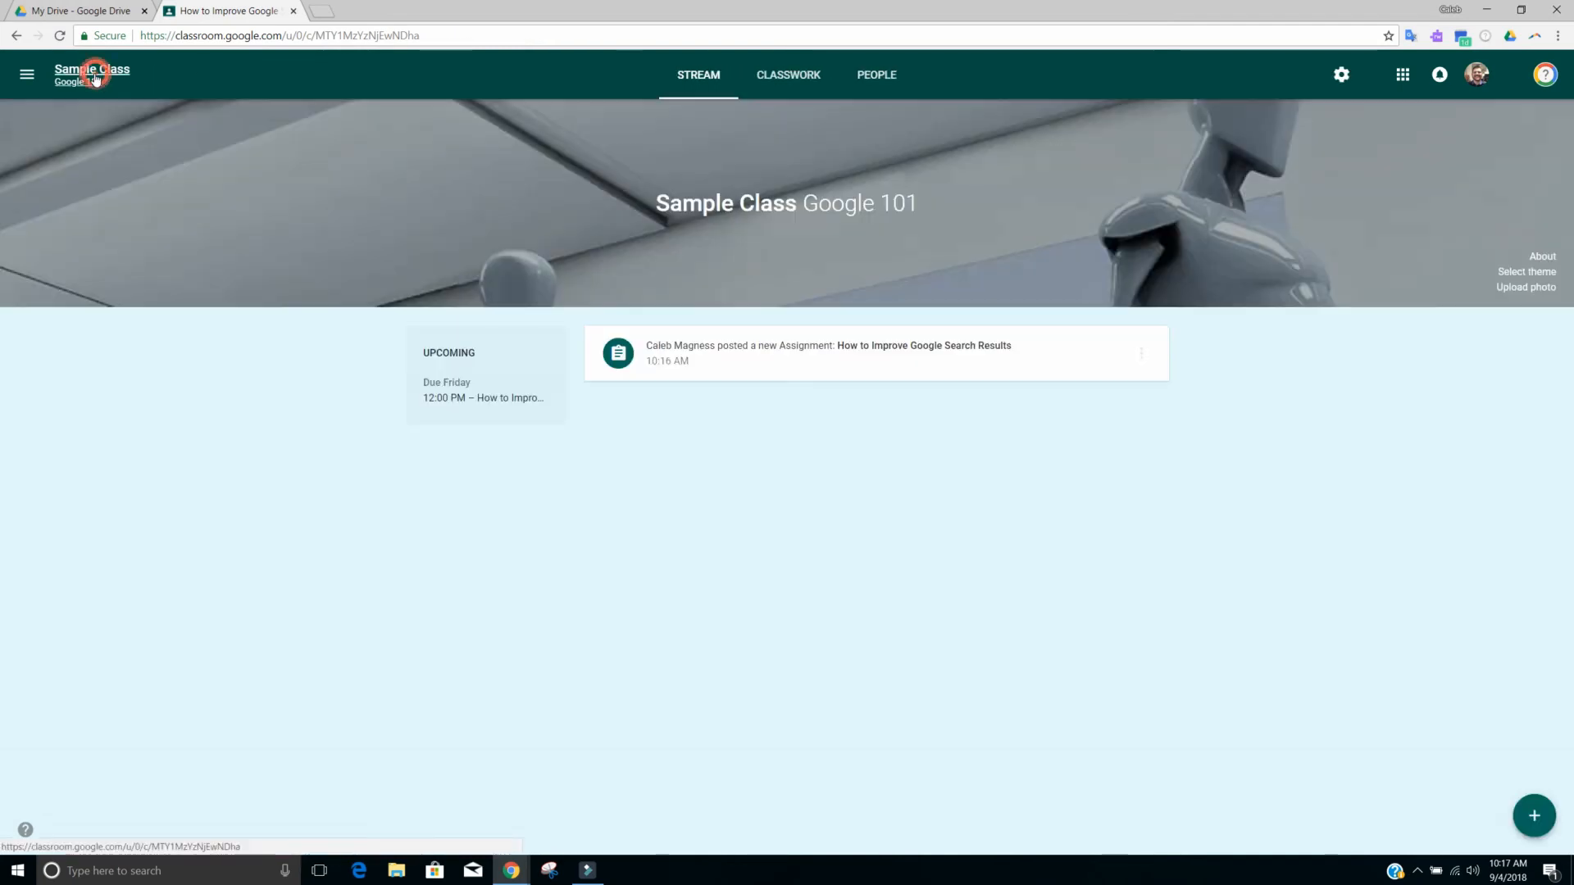